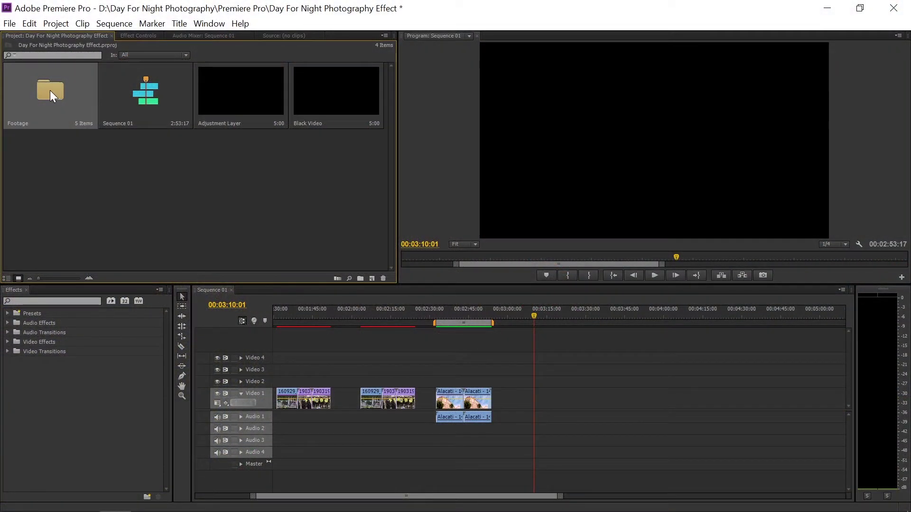
# Add Alacati - 14476.mp4 from the Footage bin to Video 1 near 00:03:20 and show its frame
pyautogui.doubleClick(50, 92)
pyautogui.moveTo(187, 201); pyautogui.dragTo(573, 392)
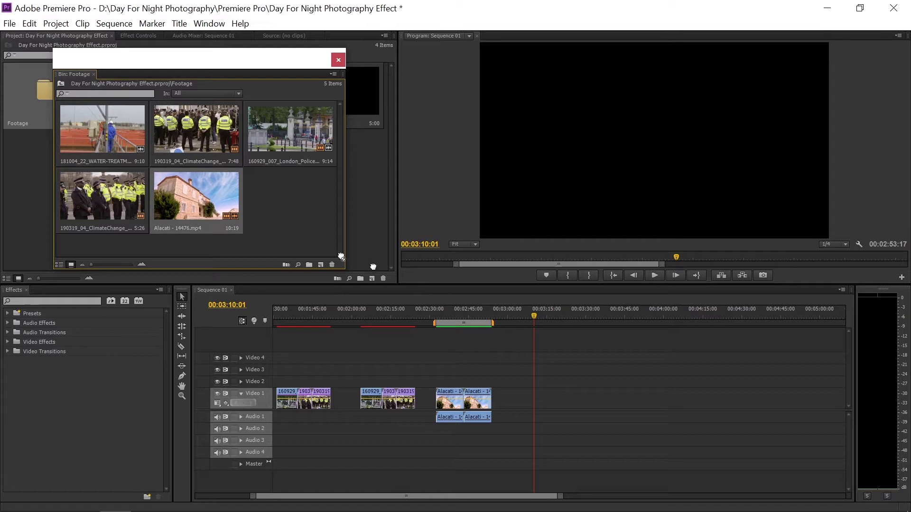
pyautogui.click(570, 316)
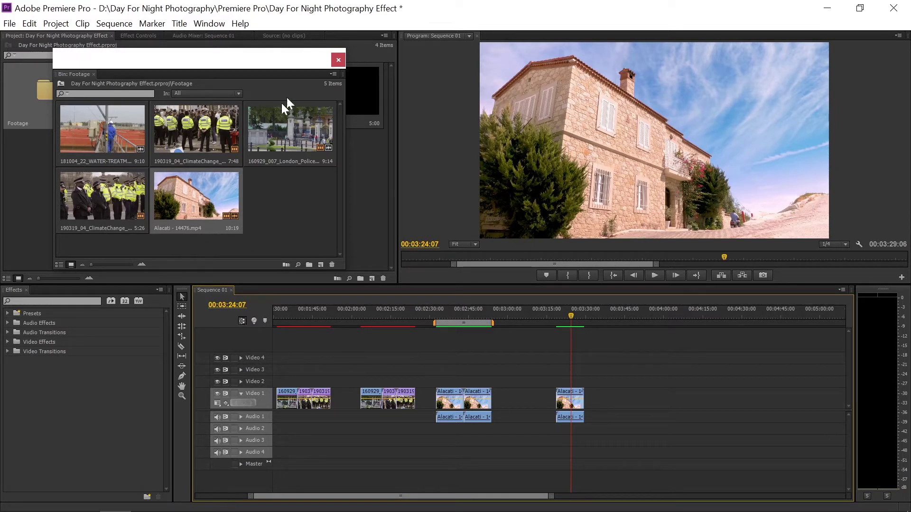
pyautogui.click(332, 66)
# Apply the Three-Way Color Corrector effect to the stone-house clip
pyautogui.click(85, 302)
pyautogui.write('three')
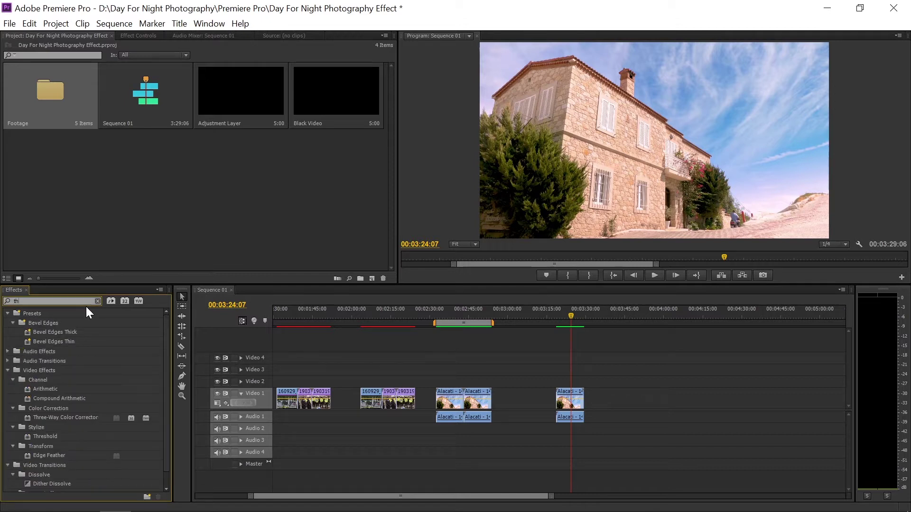
pyautogui.moveTo(90, 360); pyautogui.dragTo(569, 400)
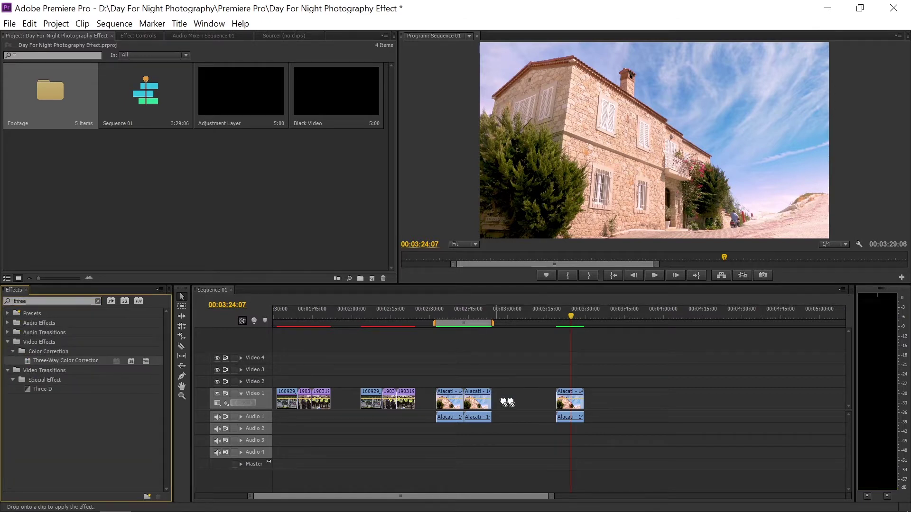
# Set the color corrector's Master Saturation to 25 in Effect Controls
pyautogui.click(151, 38)
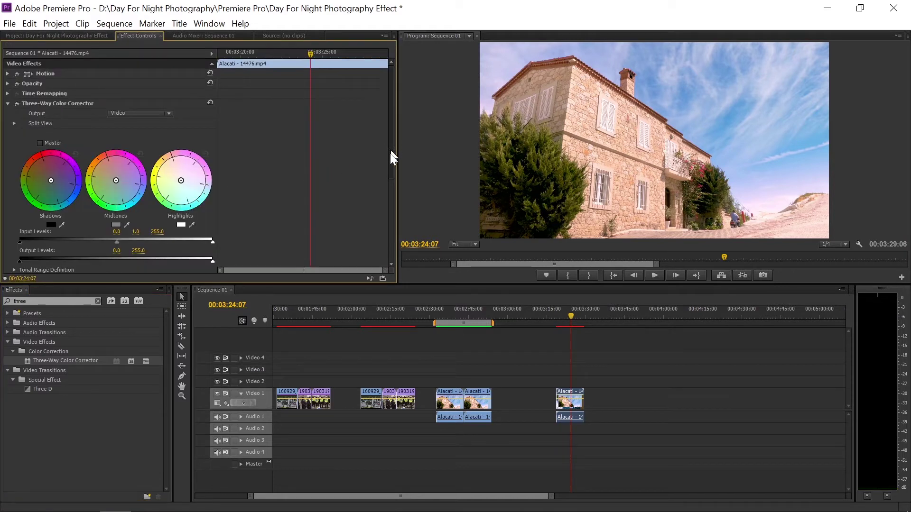
pyautogui.moveTo(390, 153); pyautogui.dragTo(299, 217)
pyautogui.click(14, 179)
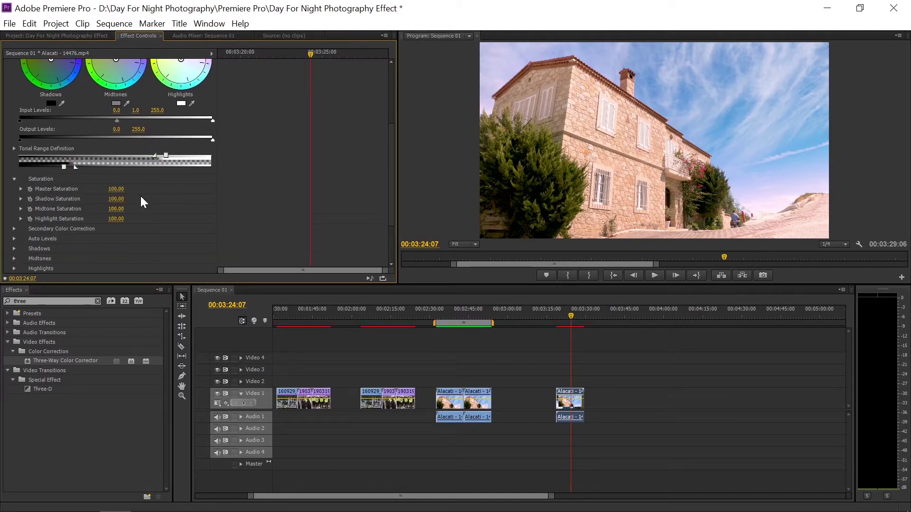
pyautogui.click(118, 189)
pyautogui.write('25')
pyautogui.click(186, 229)
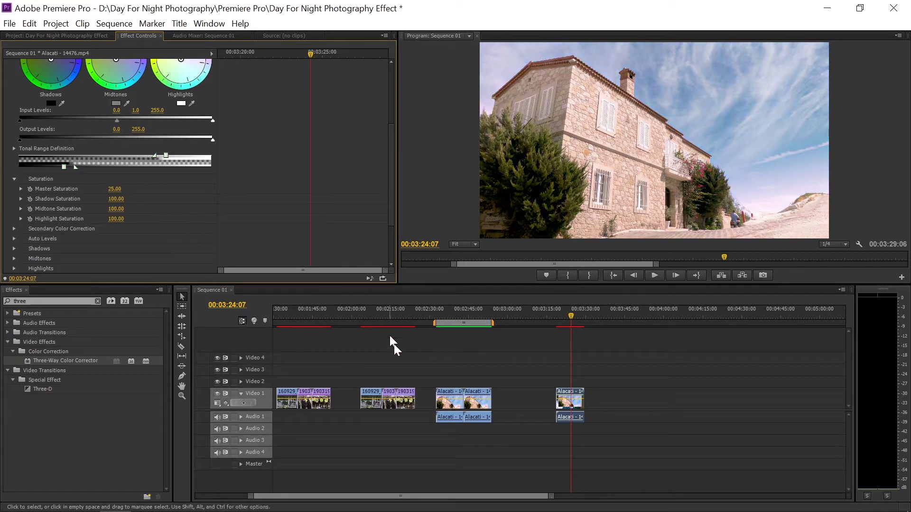
# Apply the RGB Curves effect to the stone-house clip
pyautogui.click(97, 301)
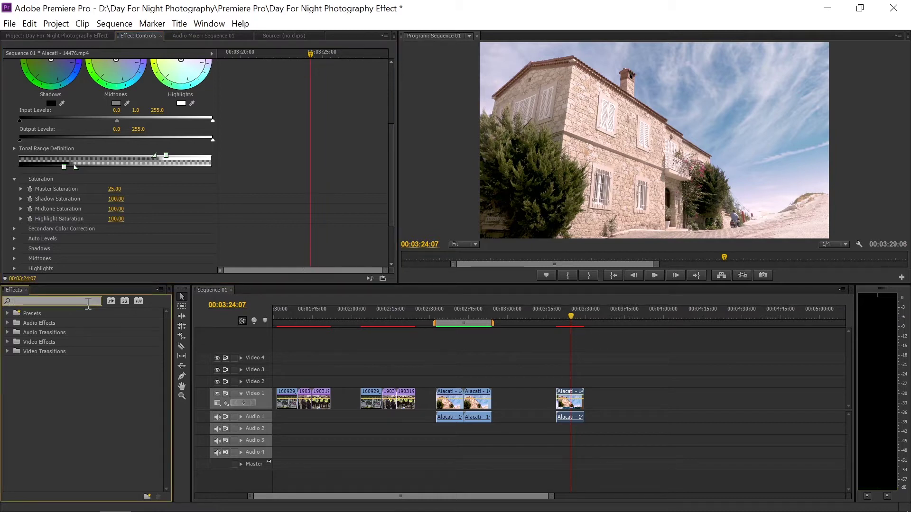
pyautogui.write('rgb')
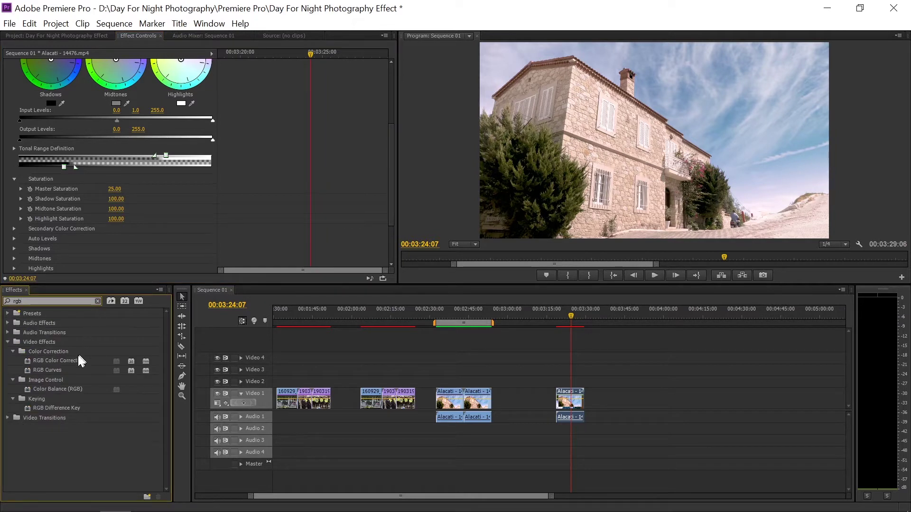
pyautogui.moveTo(70, 367); pyautogui.dragTo(570, 400)
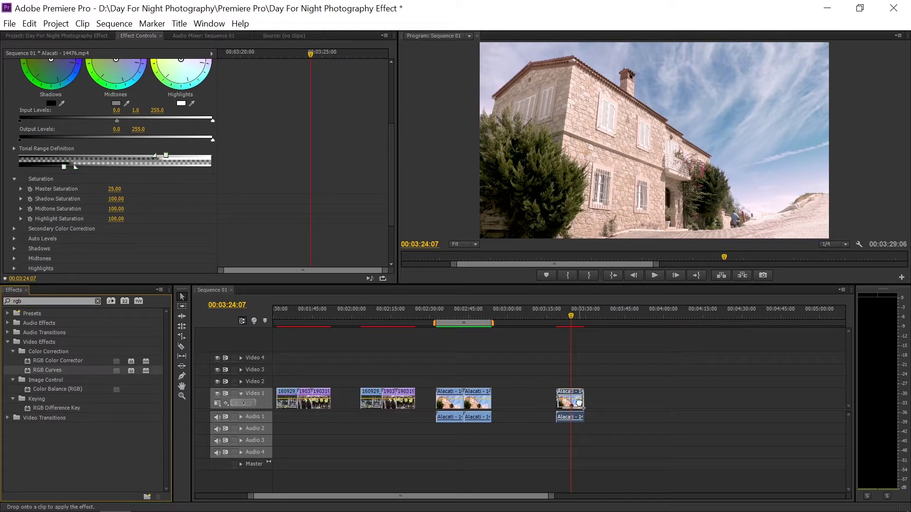
# Lower the red, green and master curves' top points for a dark blue look
pyautogui.scroll(5, 283, 171)
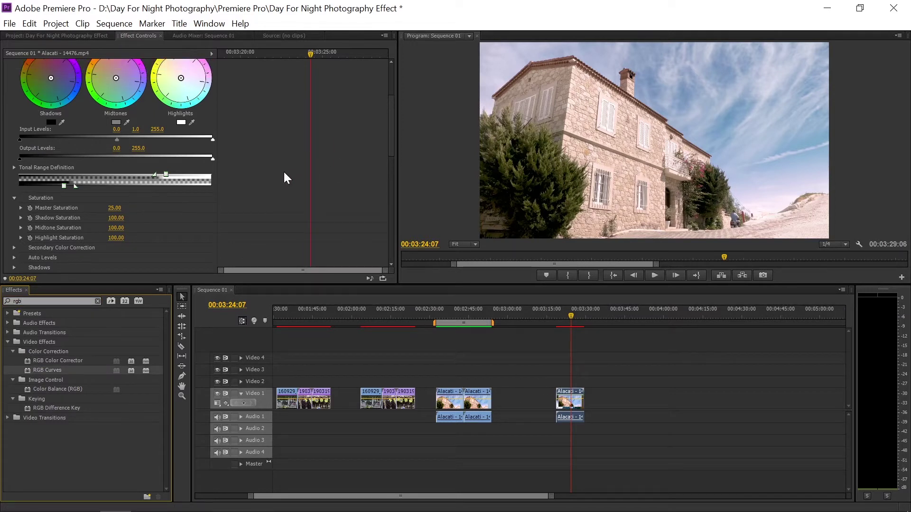
pyautogui.scroll(1, 284, 173)
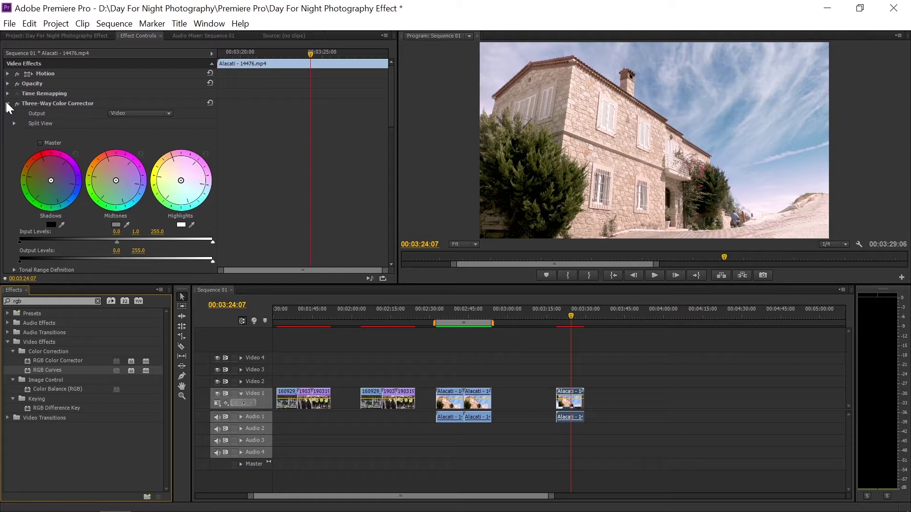
pyautogui.click(7, 104)
pyautogui.scroll(-3, 392, 149)
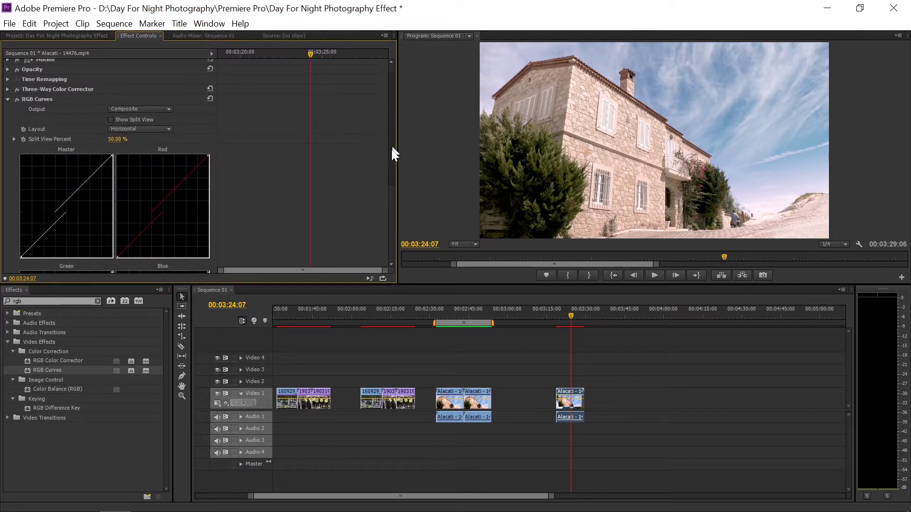
pyautogui.moveTo(208, 61); pyautogui.dragTo(228, 96)
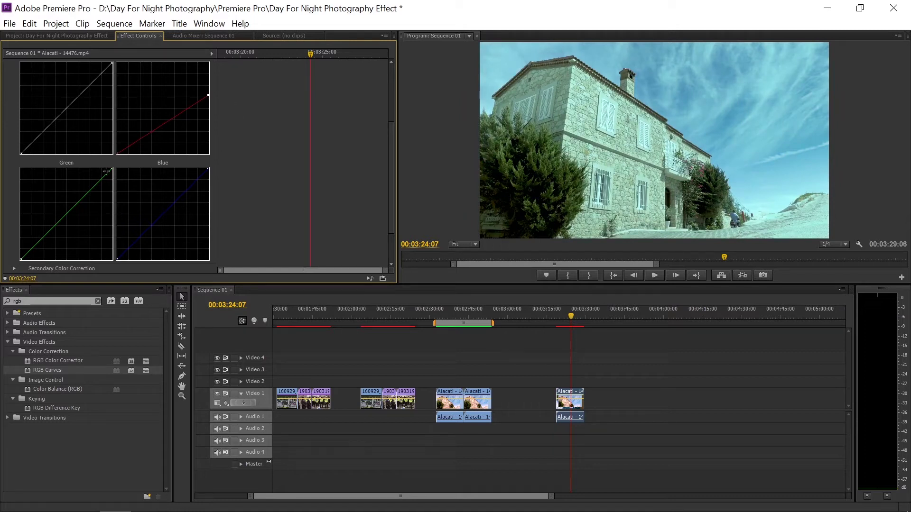
pyautogui.moveTo(113, 167); pyautogui.dragTo(133, 202)
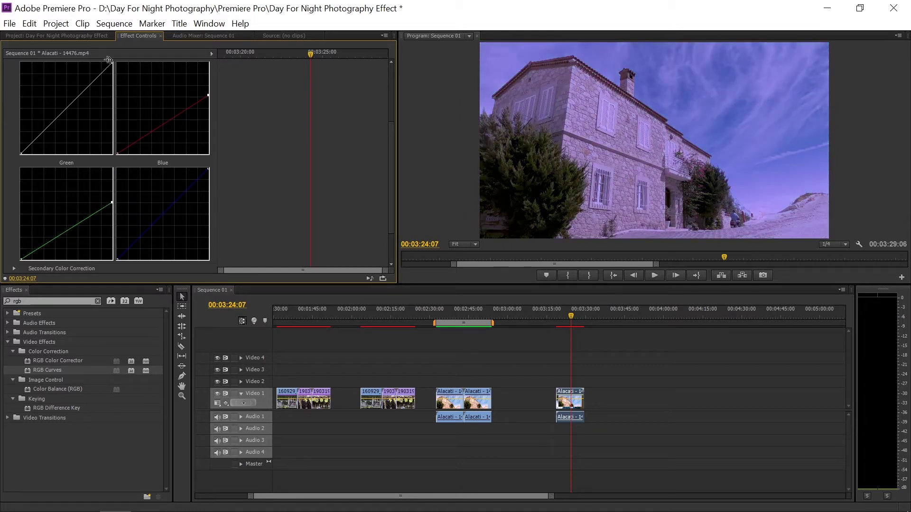
pyautogui.moveTo(112, 62); pyautogui.dragTo(174, 119)
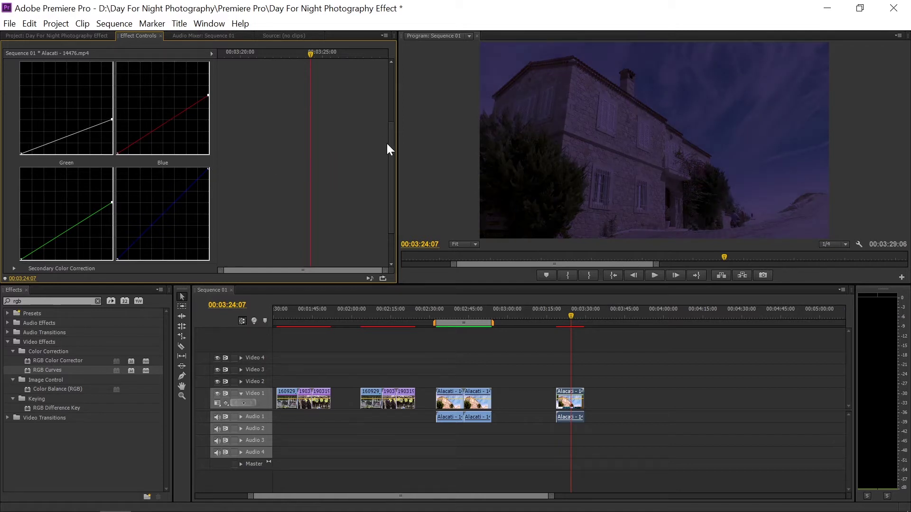
pyautogui.moveTo(390, 141); pyautogui.dragTo(396, 95)
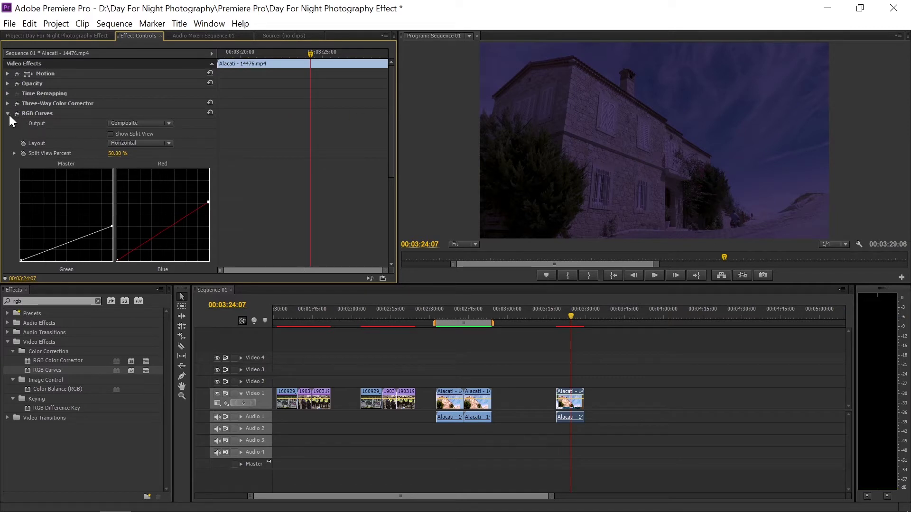
# Apply Luma Corrector to the last Alacati clip
pyautogui.click(9, 114)
pyautogui.click(448, 388)
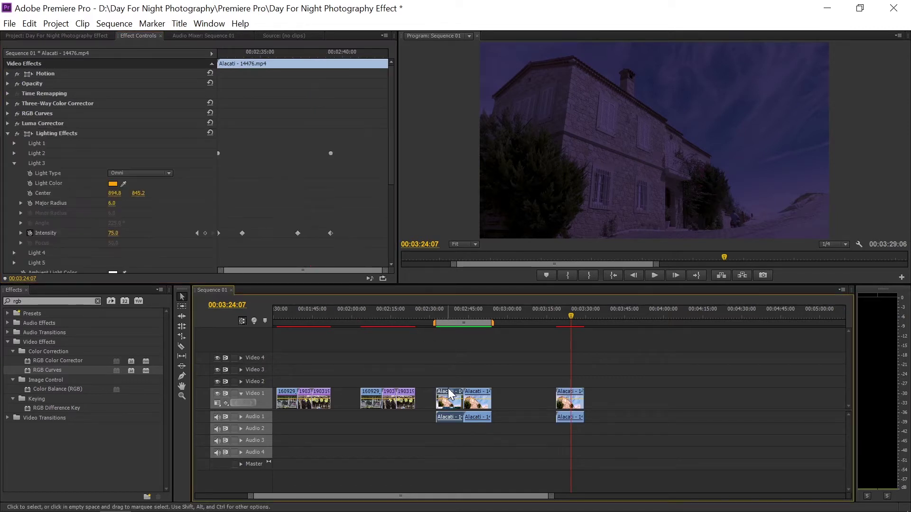
pyautogui.click(7, 134)
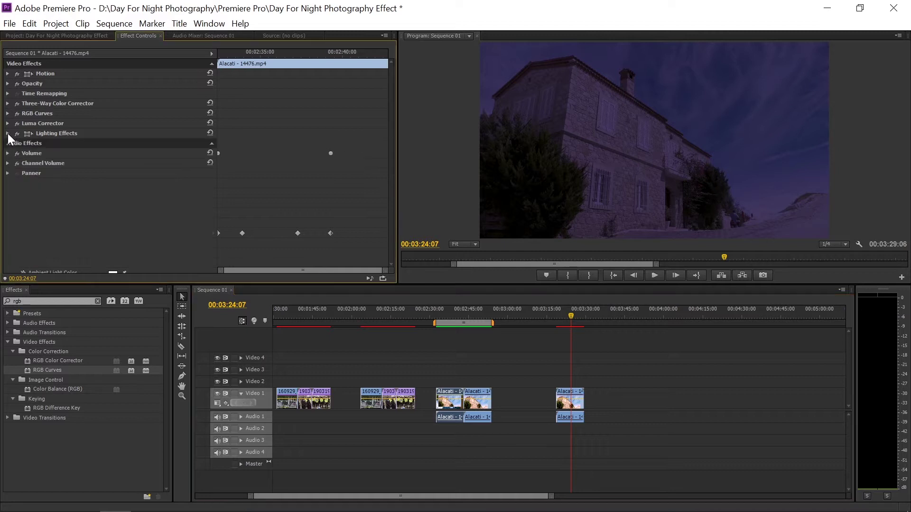
pyautogui.click(568, 398)
pyautogui.click(90, 301)
pyautogui.press('BackSpace')
pyautogui.press('BackSpace')
pyautogui.press('BackSpace')
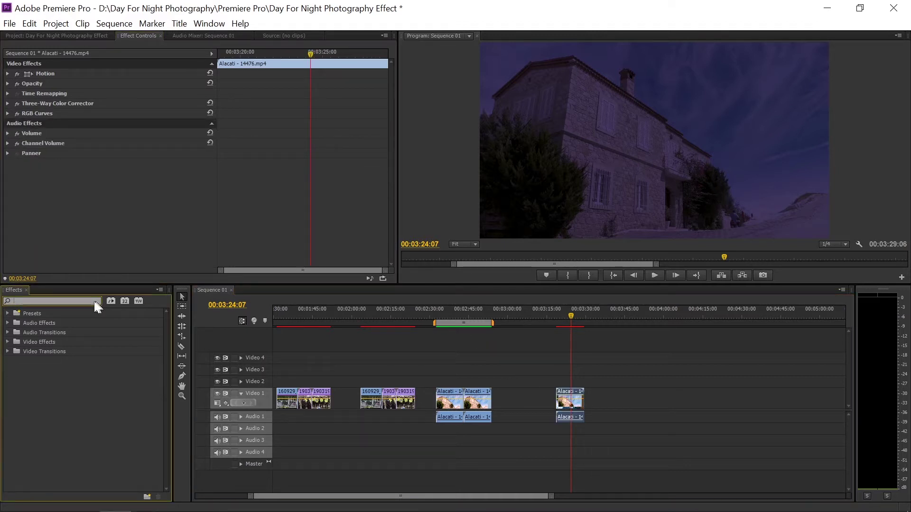
pyautogui.write('lum')
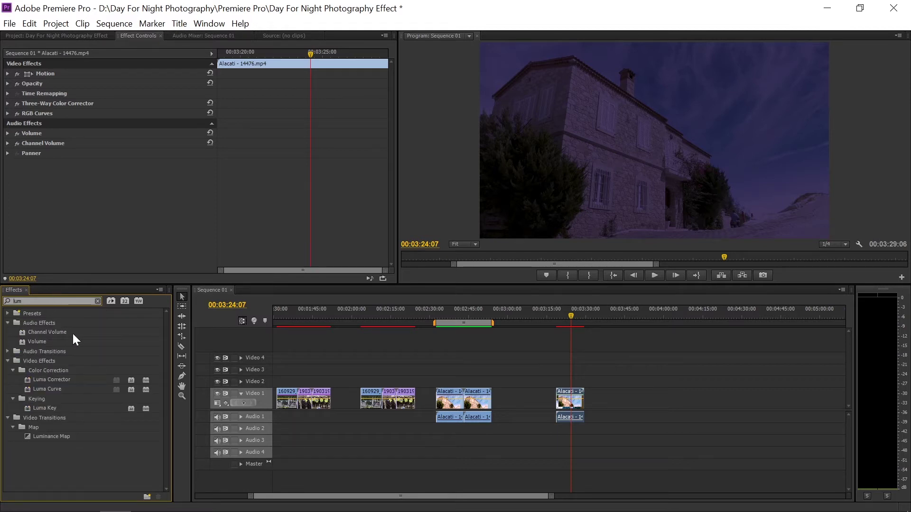
pyautogui.moveTo(61, 380); pyautogui.dragTo(560, 398)
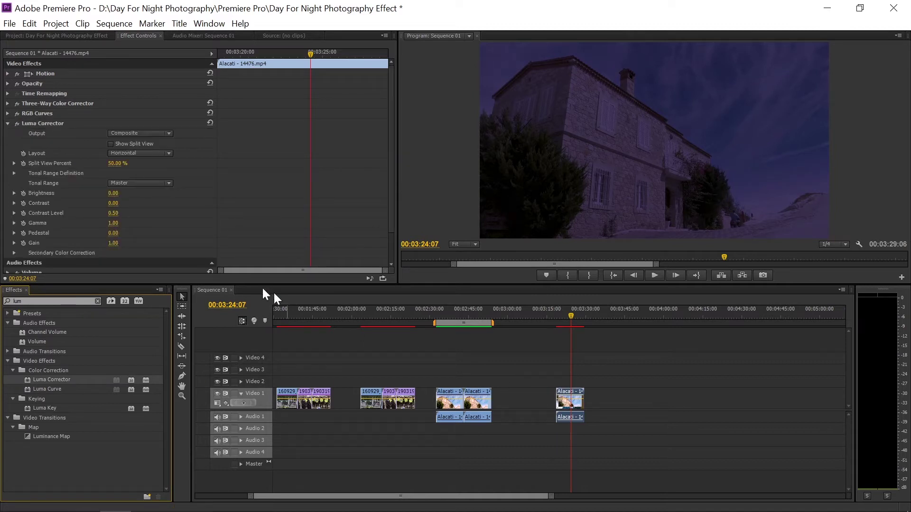
# Check the earlier Alacati clip's Luma Corrector values for reference, then reselect the last clip
pyautogui.click(459, 401)
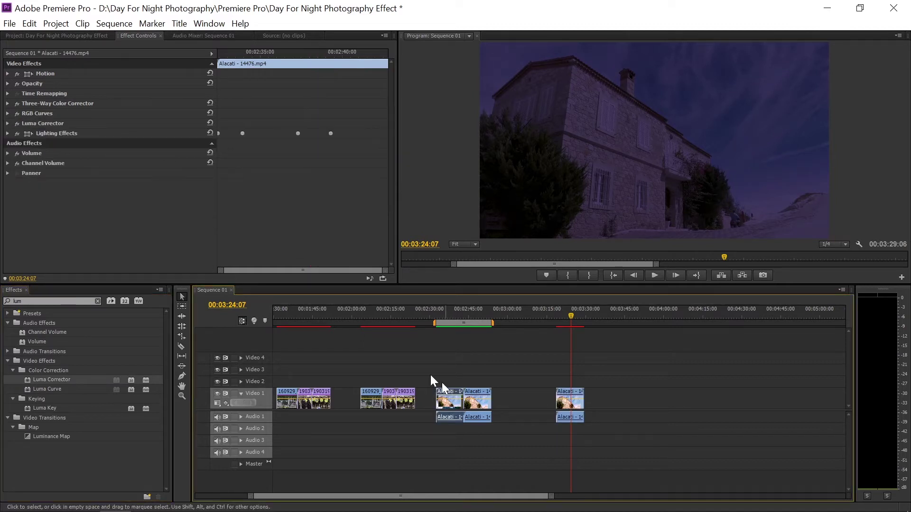
pyautogui.click(8, 124)
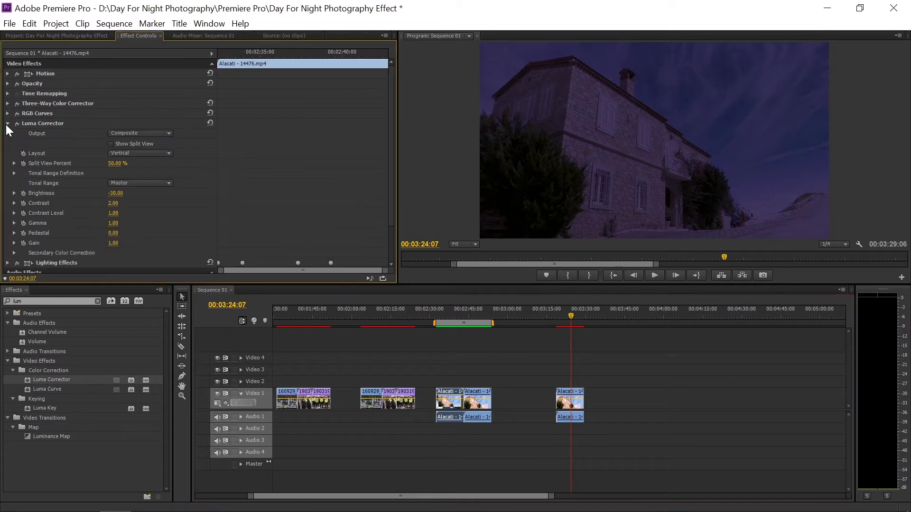
pyautogui.moveTo(390, 162); pyautogui.dragTo(392, 175)
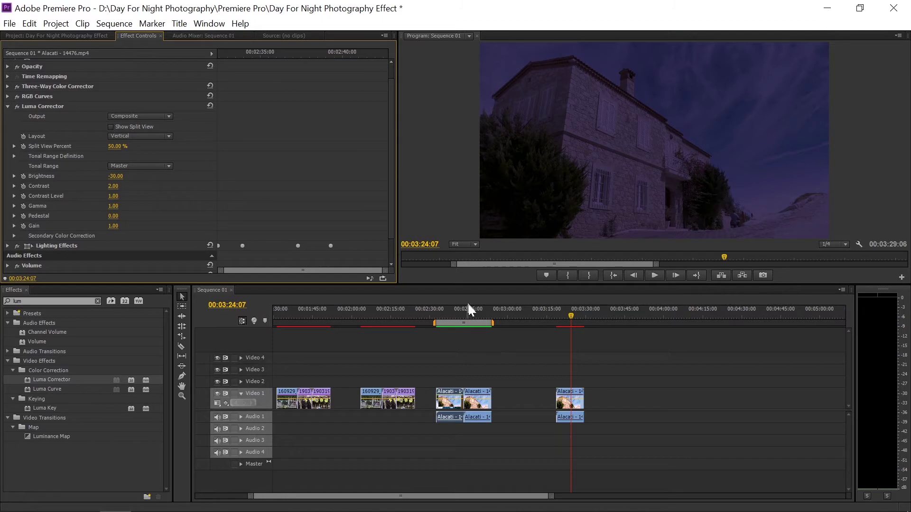
pyautogui.click(569, 398)
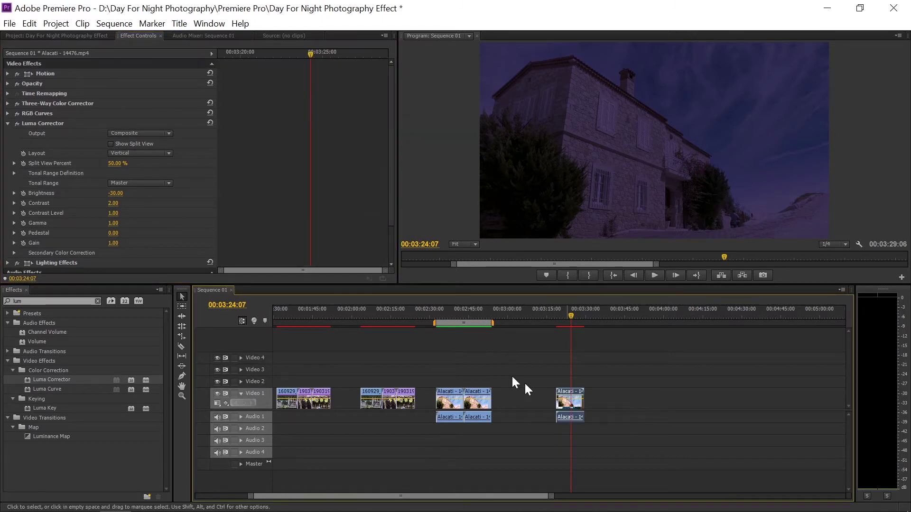
# Set the Luma Corrector's Brightness to -30 and Contrast to 2
pyautogui.click(114, 194)
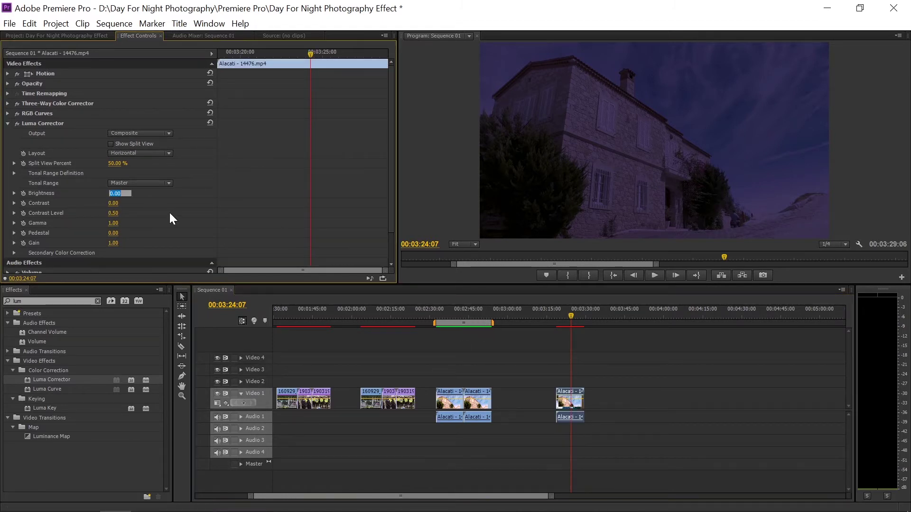
pyautogui.write('03')
pyautogui.write('0')
pyautogui.doubleClick(111, 193)
pyautogui.press('Return')
pyautogui.click(115, 203)
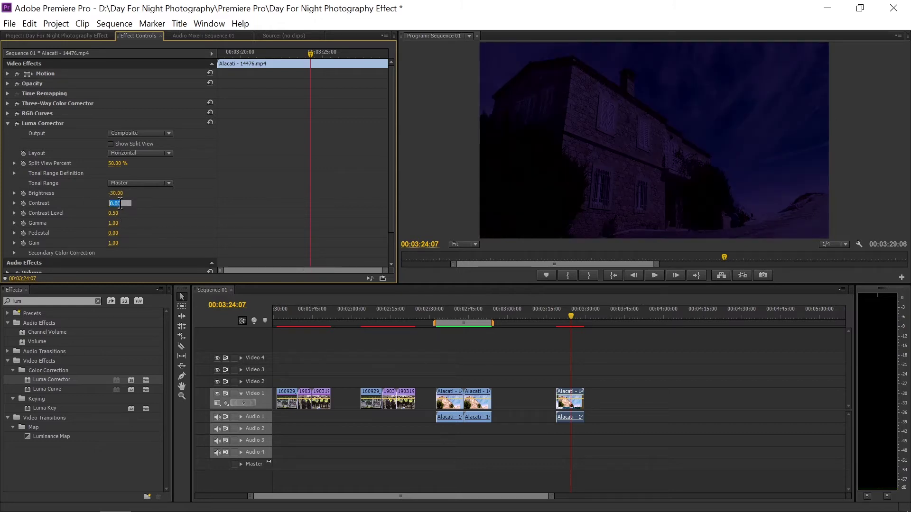
pyautogui.write('2')
pyautogui.press('Return')
# Apply Lighting Effects to the Alacati house clip
pyautogui.click(8, 123)
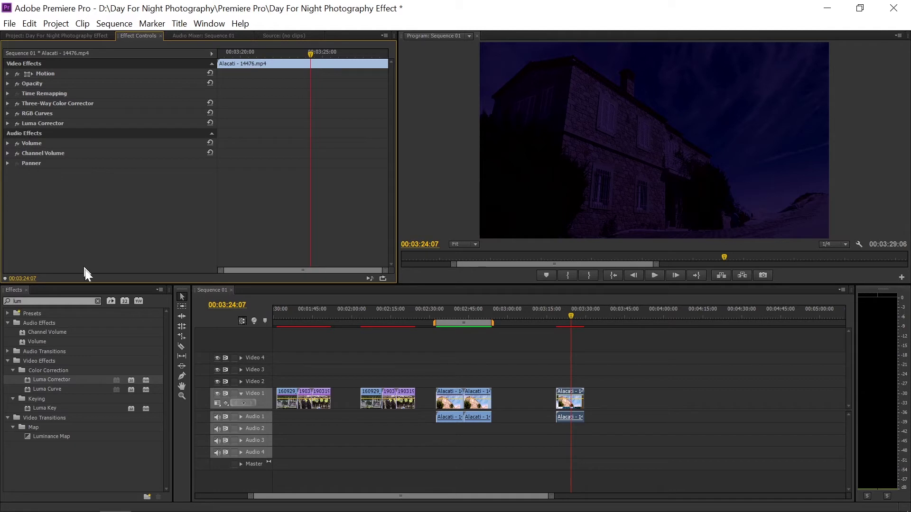
pyautogui.click(97, 300)
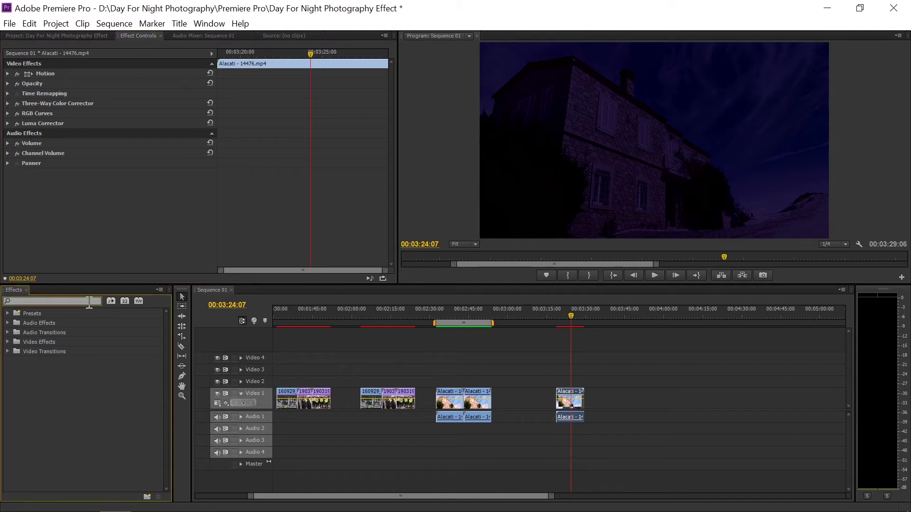
pyautogui.write('light')
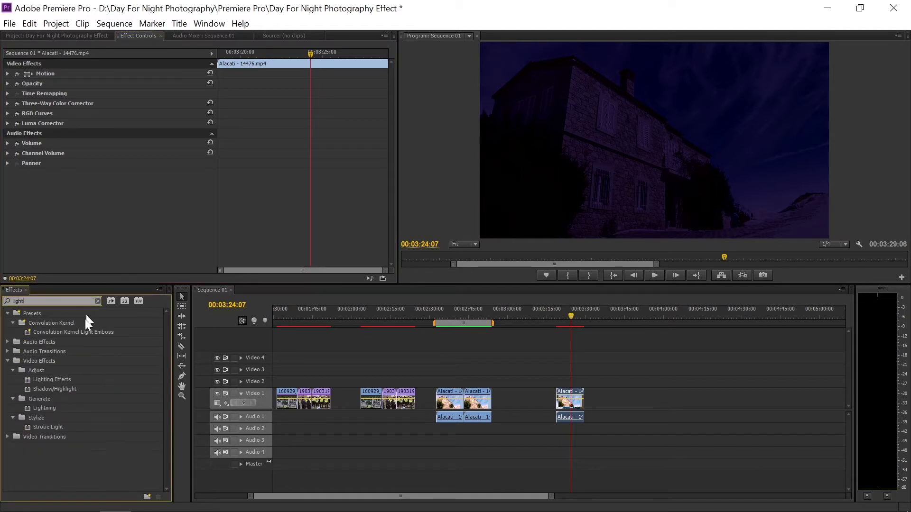
pyautogui.moveTo(57, 380); pyautogui.dragTo(561, 393)
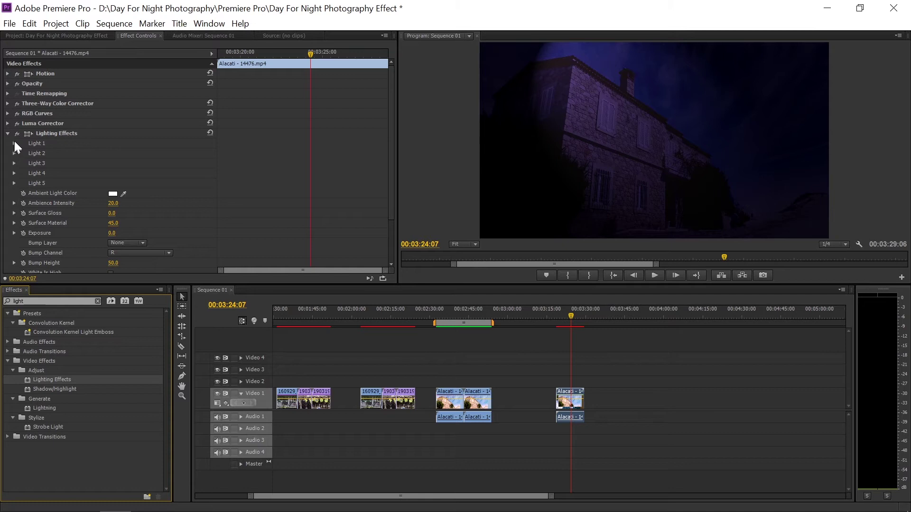
# Move the spotlight left onto the house in the Program monitor
pyautogui.click(38, 133)
pyautogui.click(606, 140)
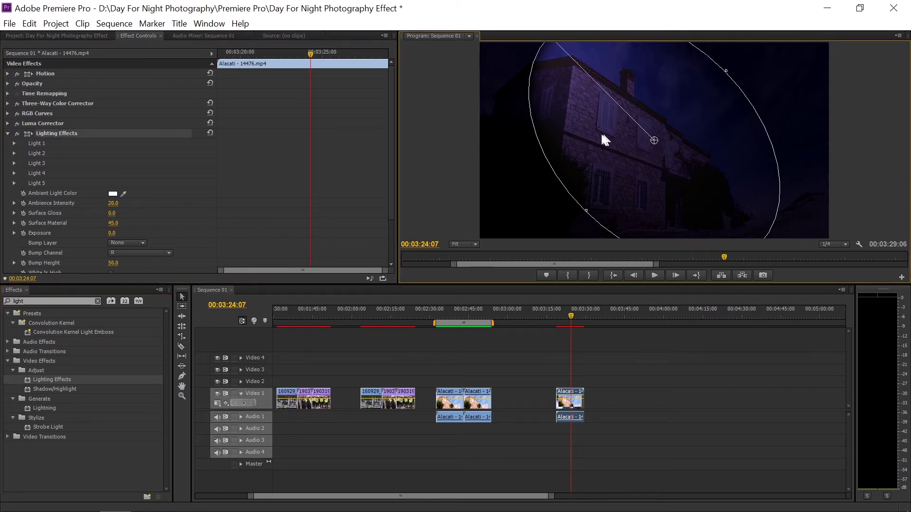
pyautogui.moveTo(655, 141); pyautogui.dragTo(573, 126)
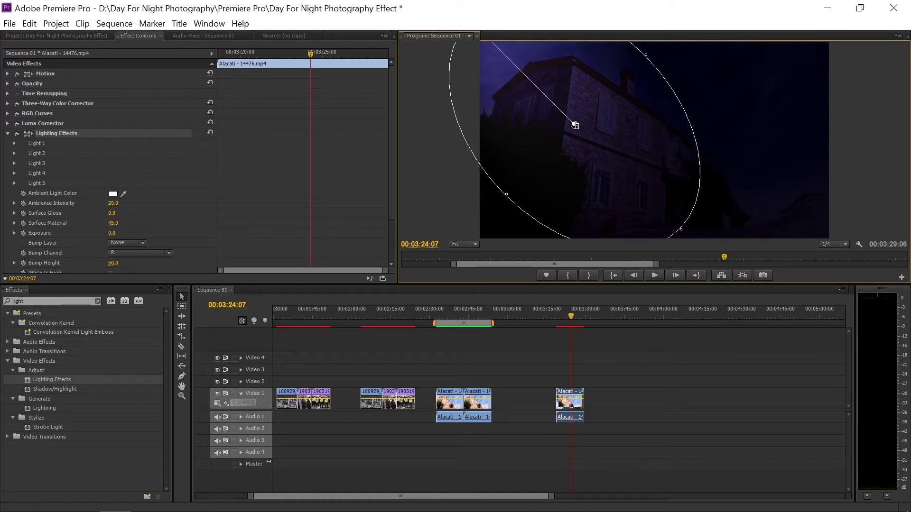
# Set Light 1's colour to dark blue 032364
pyautogui.click(14, 144)
pyautogui.click(113, 164)
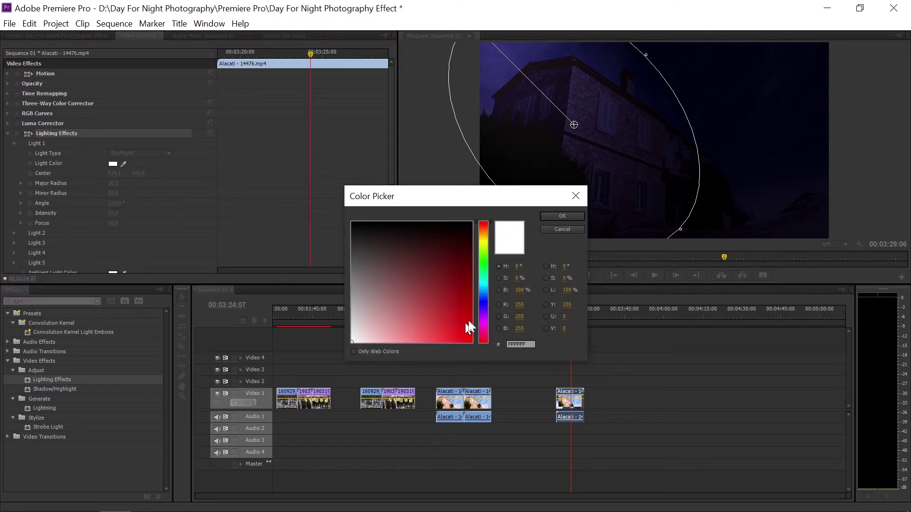
pyautogui.click(483, 295)
pyautogui.moveTo(470, 277); pyautogui.dragTo(469, 254)
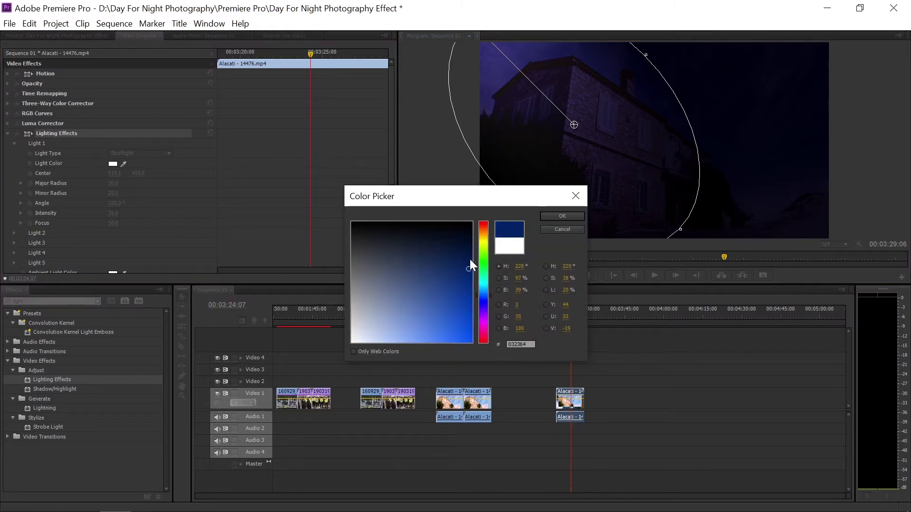
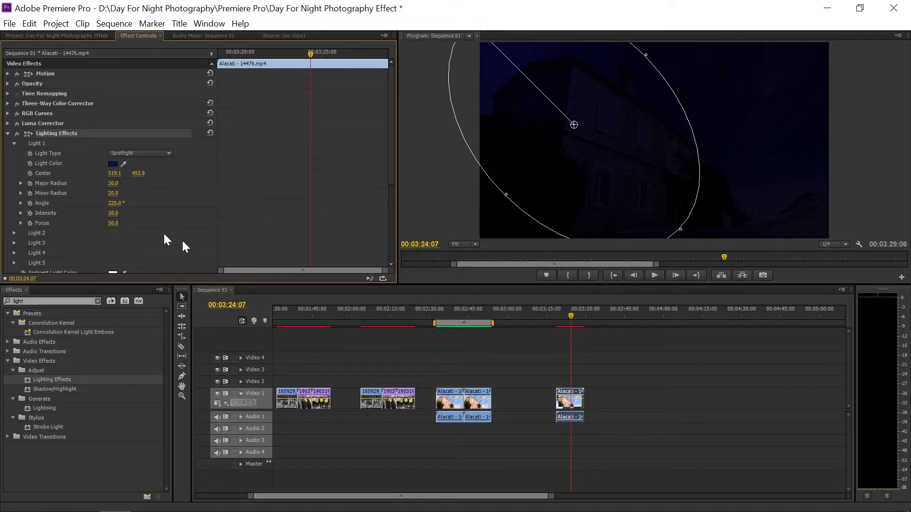
# On the last Alacati clip, raise Lighting Effects Light 1 intensity from 30 to 50
pyautogui.click(451, 392)
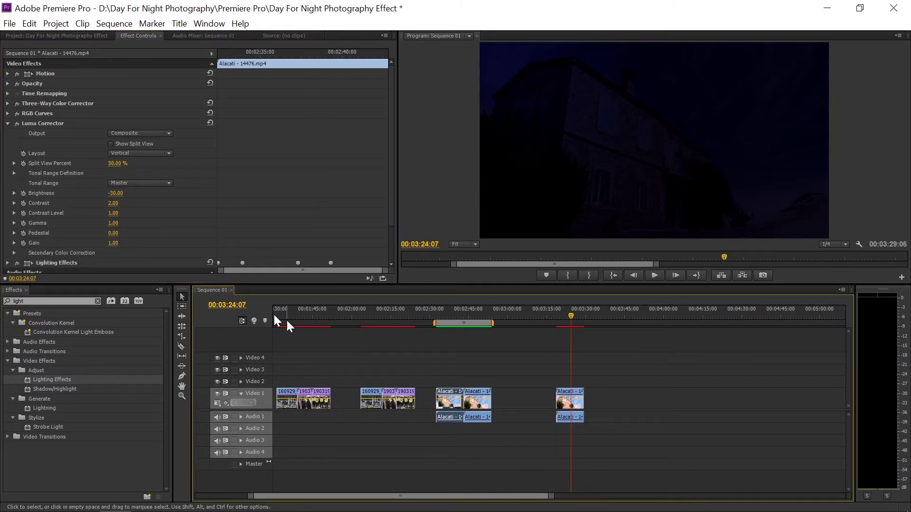
pyautogui.click(7, 124)
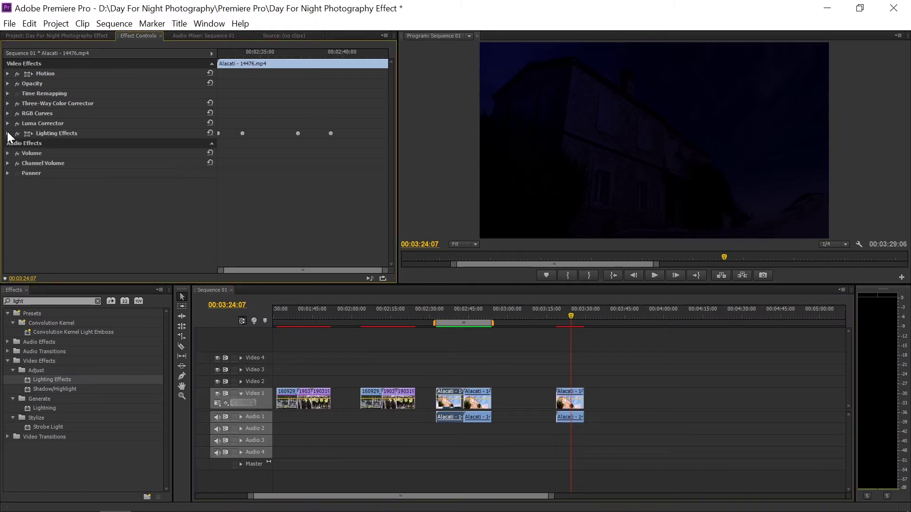
pyautogui.click(8, 133)
pyautogui.click(14, 144)
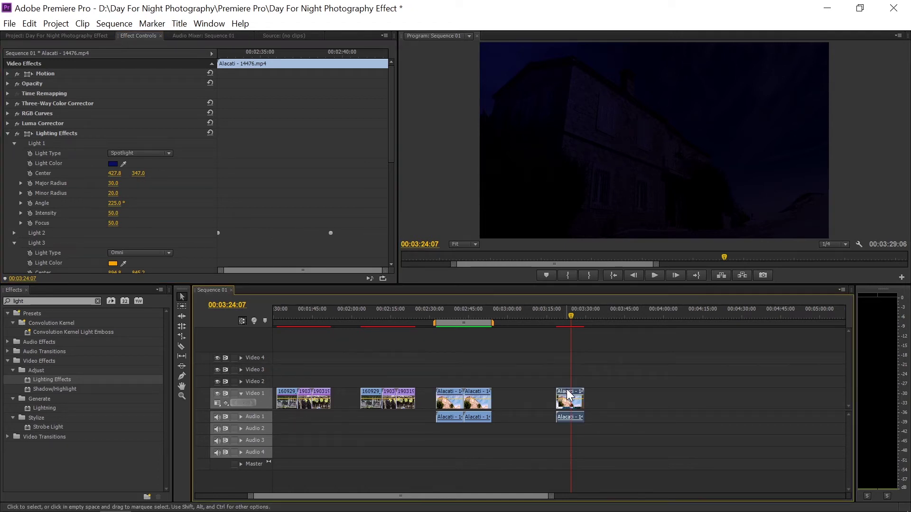
pyautogui.click(119, 213)
pyautogui.write('5')
pyautogui.press('Return')
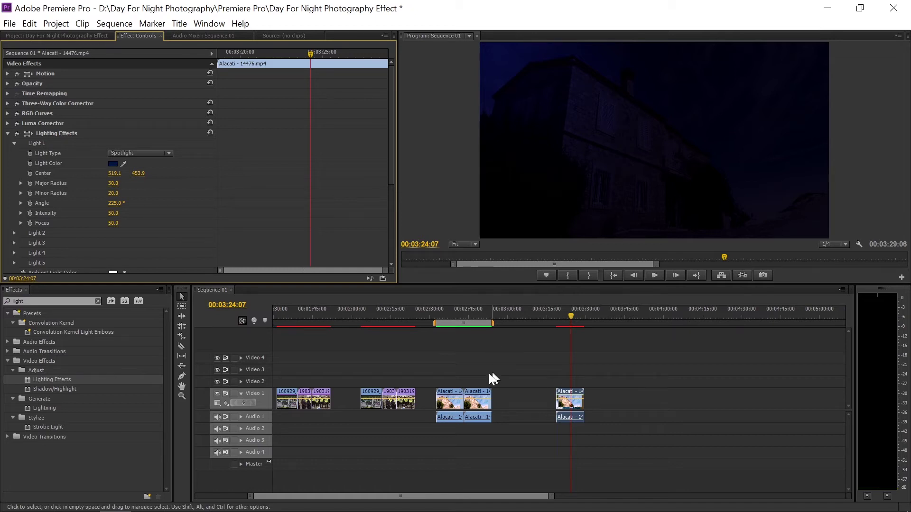
# Copy the first clip's Light 1 colour 061364 into the last clip's Light 1 colour
pyautogui.click(455, 399)
pyautogui.click(115, 172)
pyautogui.click(114, 164)
pyautogui.click(524, 344)
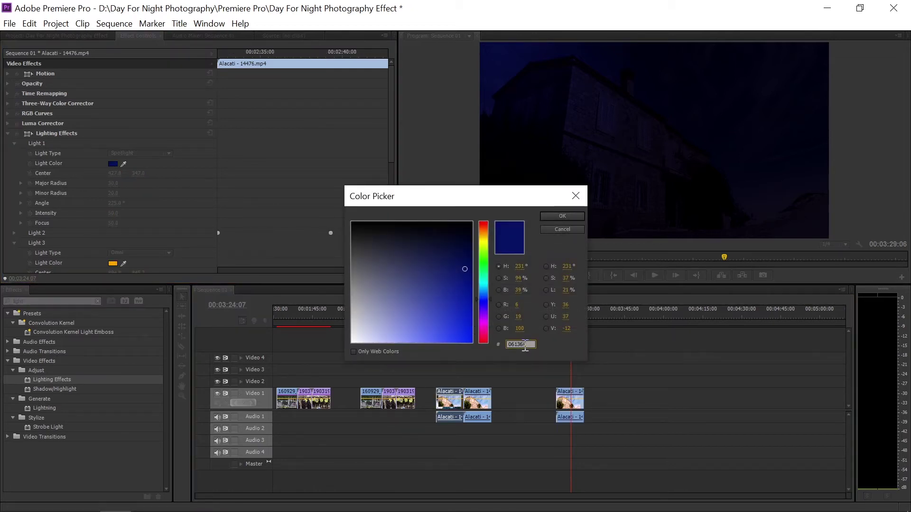
pyautogui.hotkey('ctrl', 'a')
pyautogui.click(563, 216)
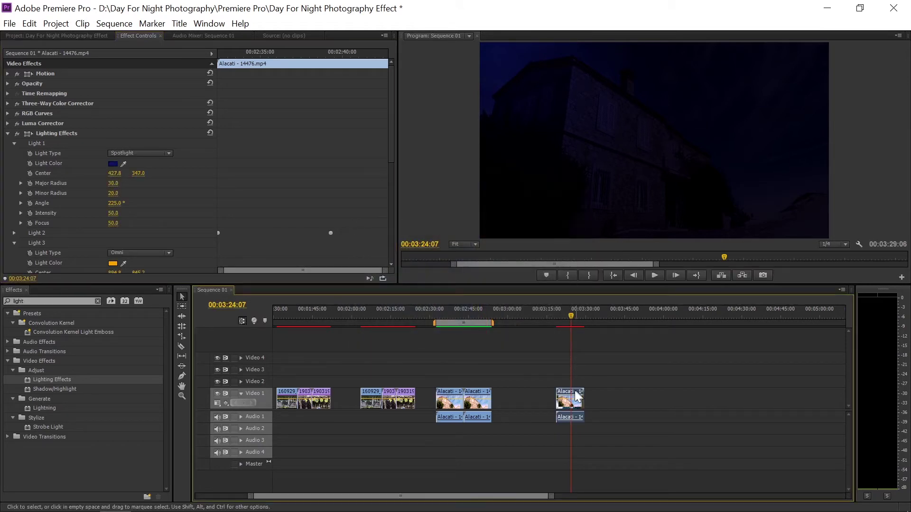
pyautogui.click(119, 165)
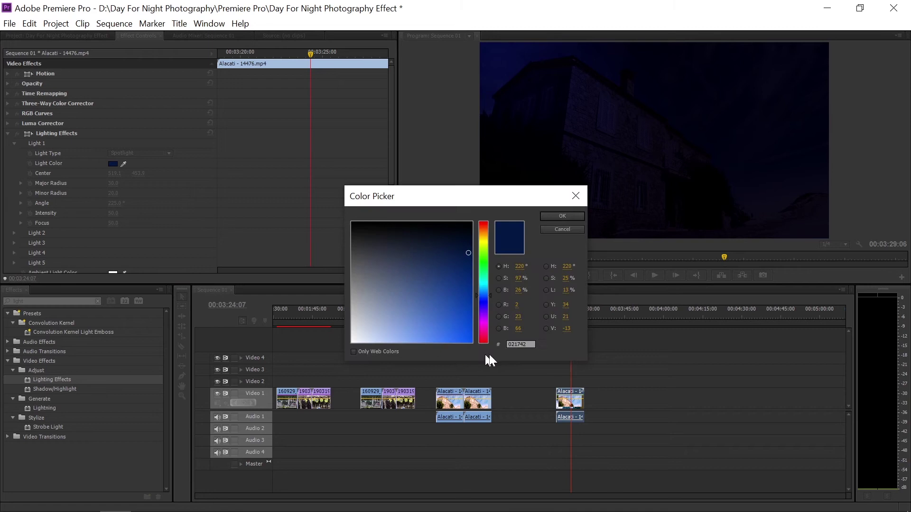
pyautogui.hotkey('ctrl', 'v')
pyautogui.click(562, 216)
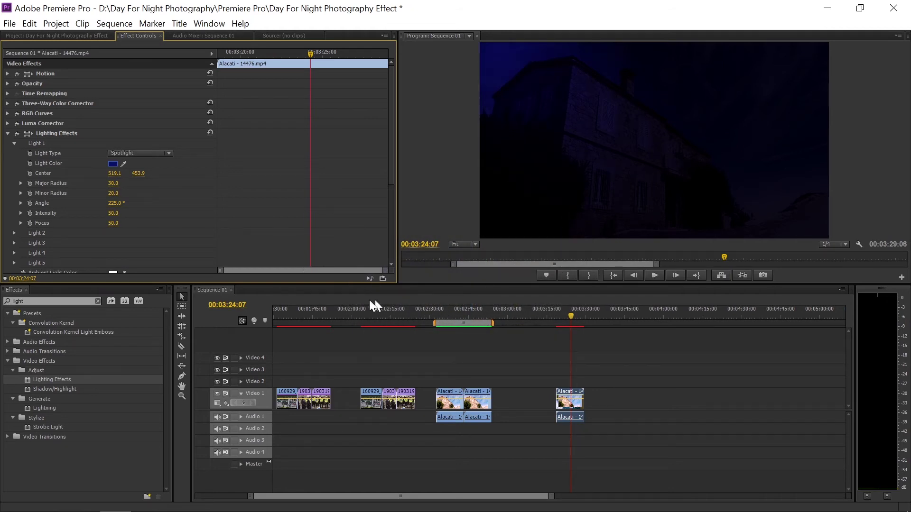
# Copy the first clip's Light 1 Center X value 427.8 into the last clip
pyautogui.click(445, 389)
pyautogui.click(122, 175)
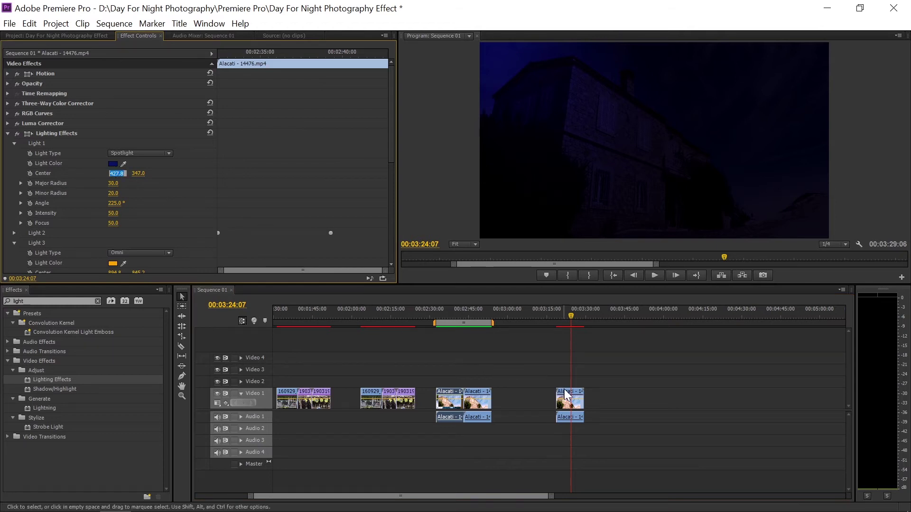
pyautogui.click(566, 397)
pyautogui.click(118, 174)
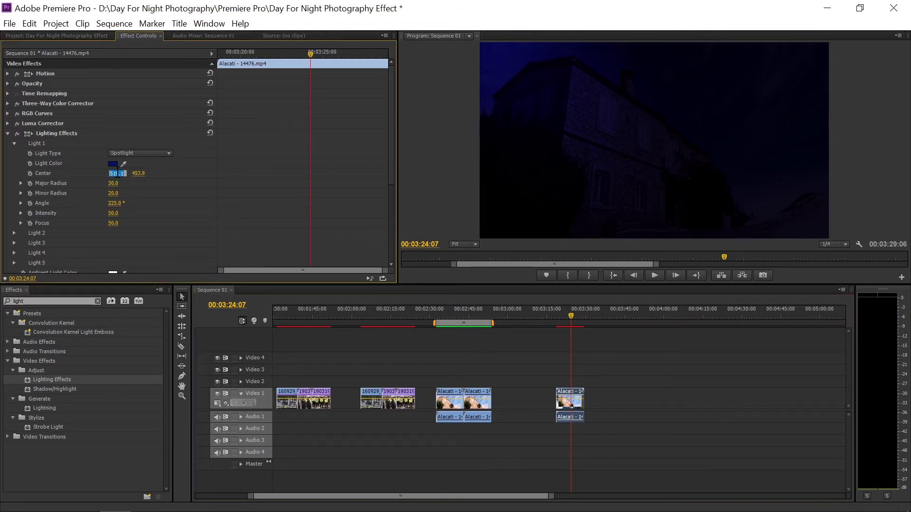
pyautogui.write('427.8')
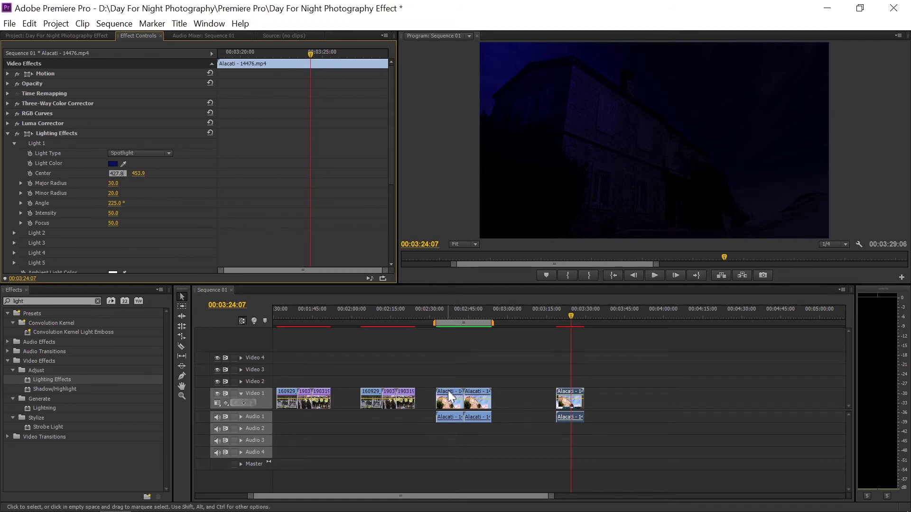
# Set the last clip's Light 1 Center Y to 347.0 to match the first clip
pyautogui.click(448, 392)
pyautogui.click(141, 173)
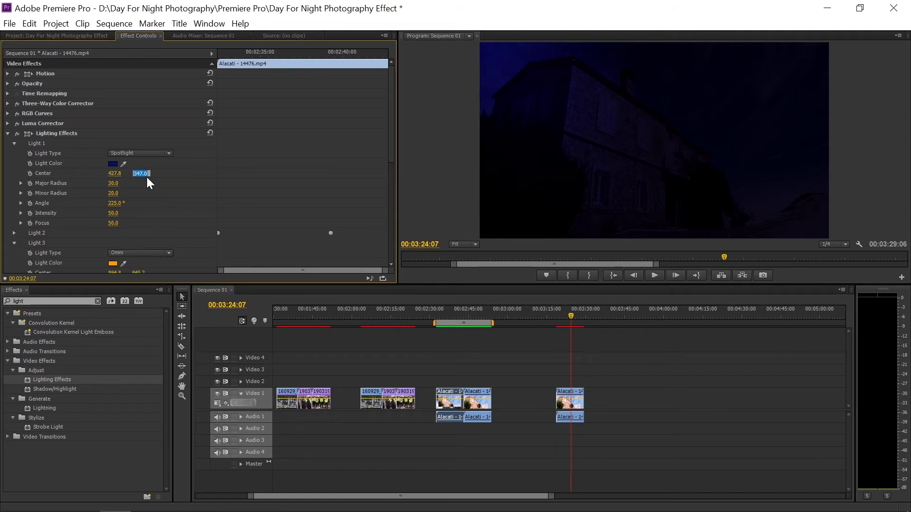
pyautogui.click(572, 399)
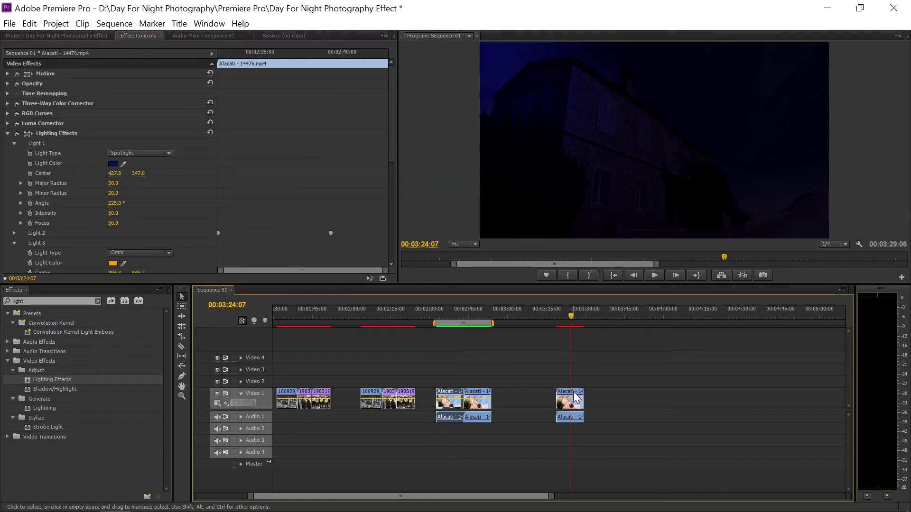
pyautogui.click(139, 172)
pyautogui.write('347.0')
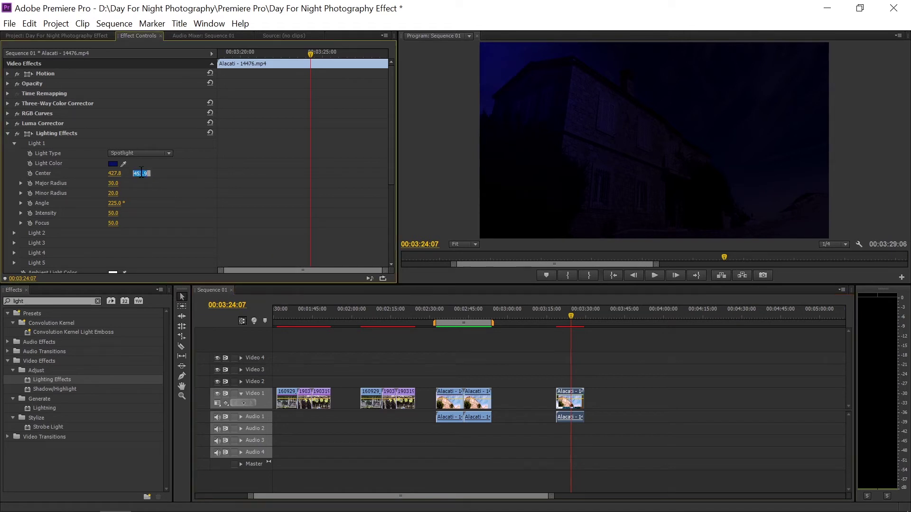
pyautogui.click(494, 354)
pyautogui.click(451, 396)
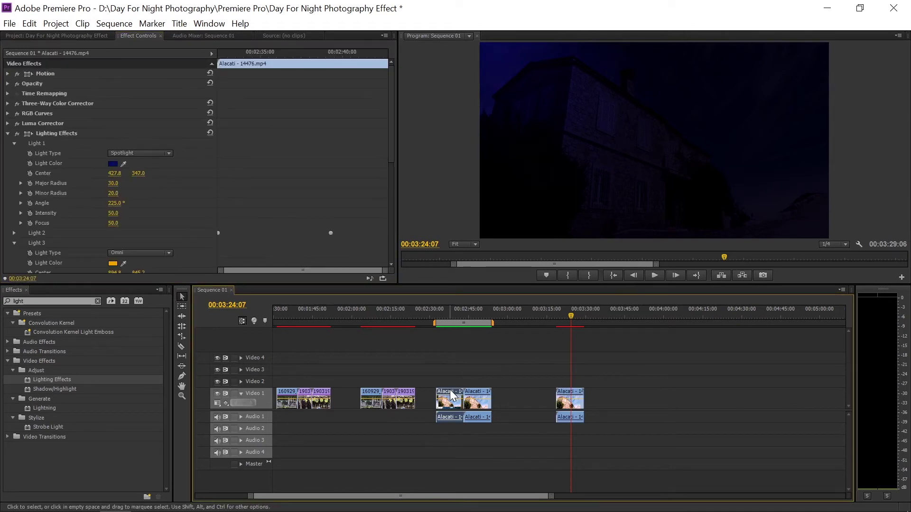
pyautogui.click(571, 398)
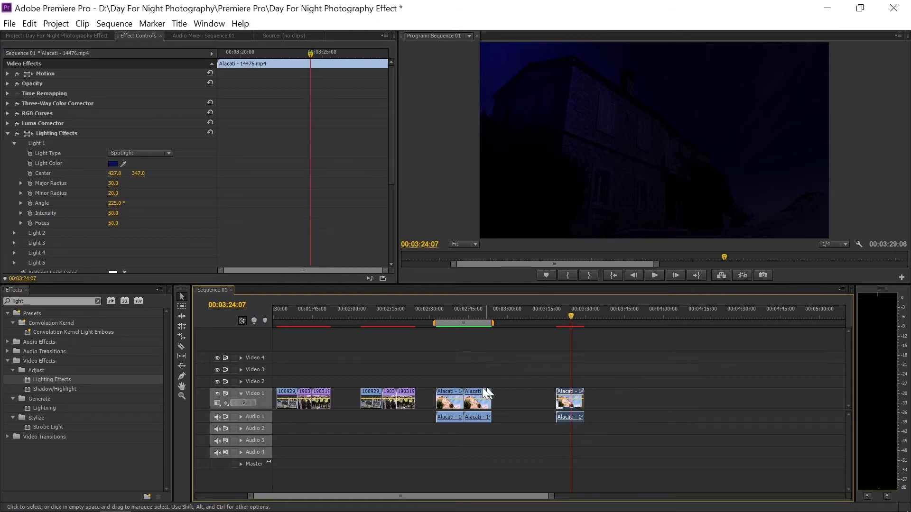
# Make Light 2 an Omni light and nudge it slightly left and up on the house
pyautogui.click(14, 143)
pyautogui.click(14, 153)
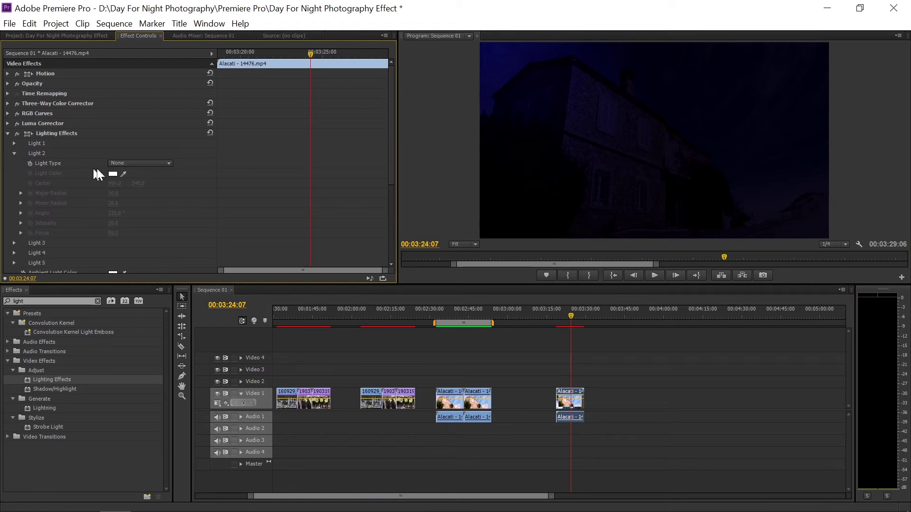
pyautogui.click(117, 163)
pyautogui.click(137, 205)
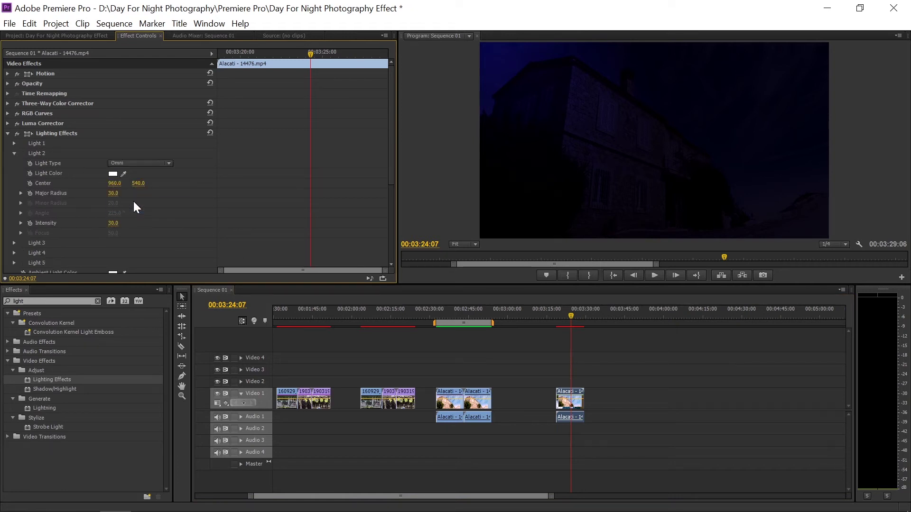
pyautogui.click(56, 133)
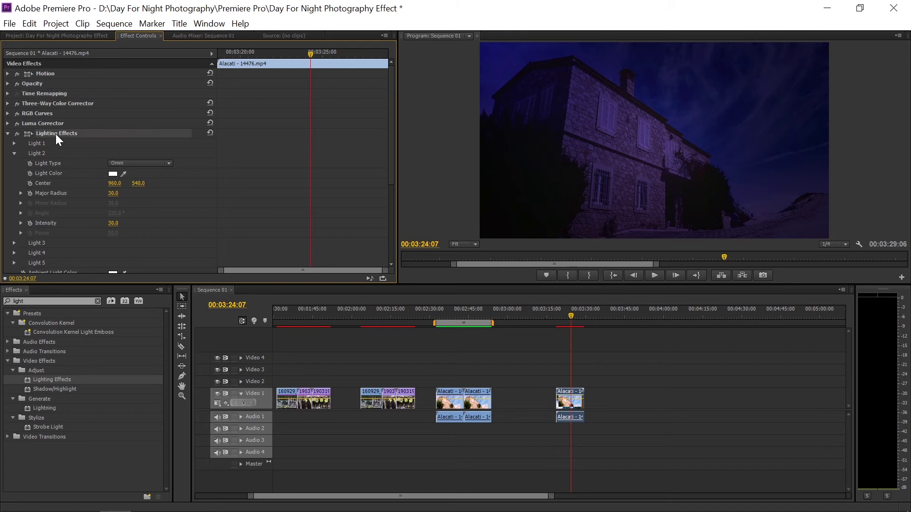
pyautogui.moveTo(654, 141); pyautogui.dragTo(644, 138)
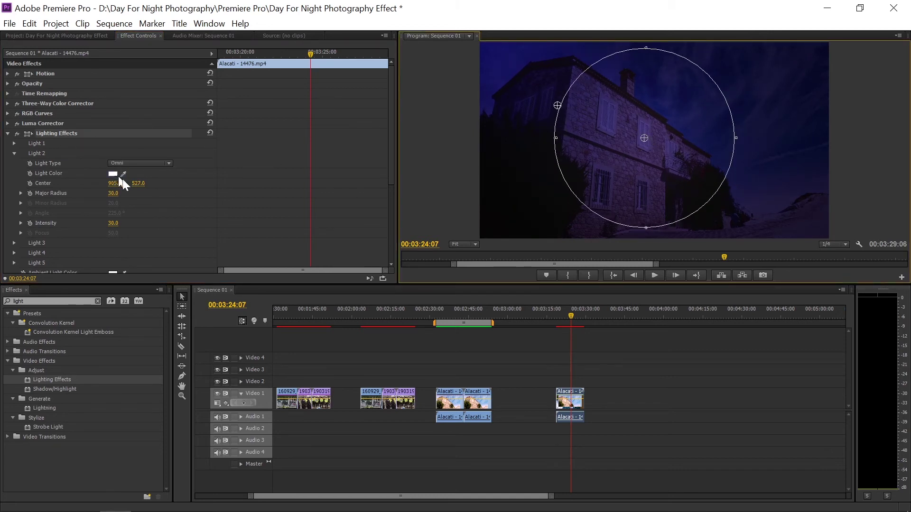
# Read the first clip's Light 2 orange FFA200 and apply it to the last clip's Light 2
pyautogui.click(457, 389)
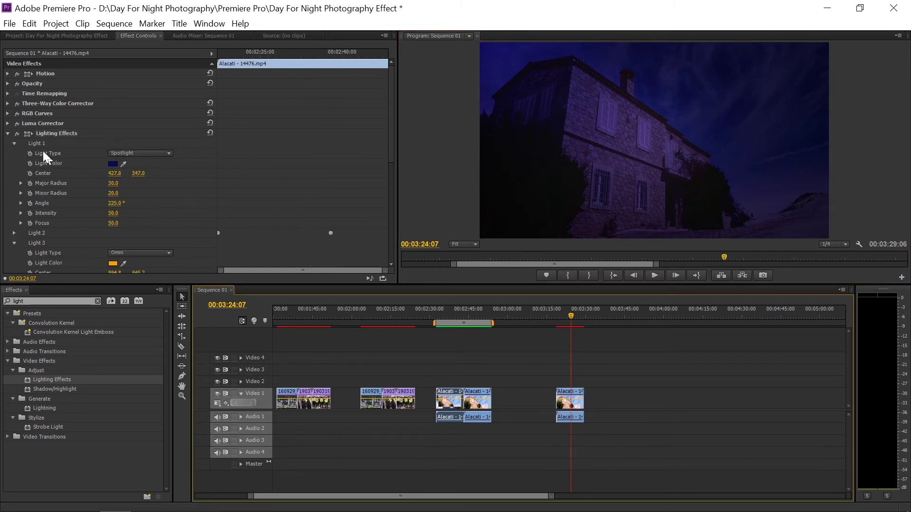
pyautogui.click(14, 143)
pyautogui.click(13, 158)
pyautogui.click(13, 155)
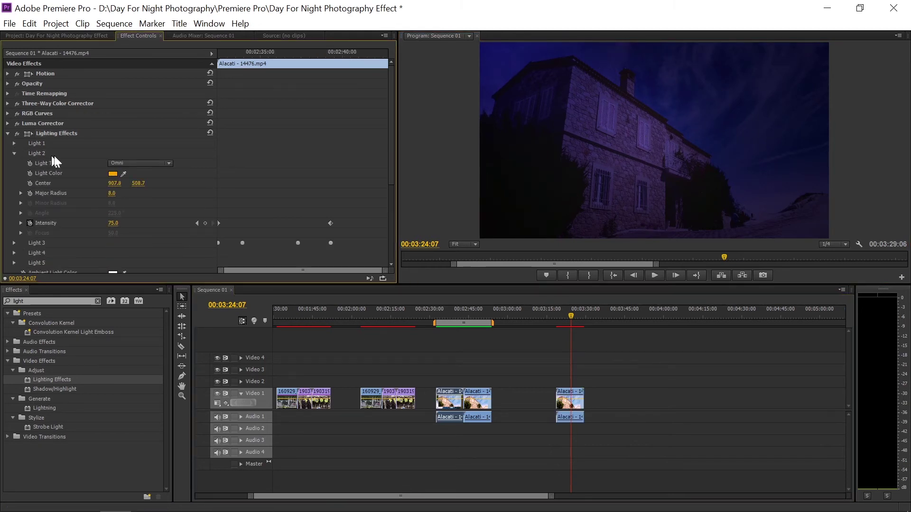
pyautogui.click(112, 173)
pyautogui.doubleClick(535, 348)
pyautogui.hotkey('ctrl', 'c')
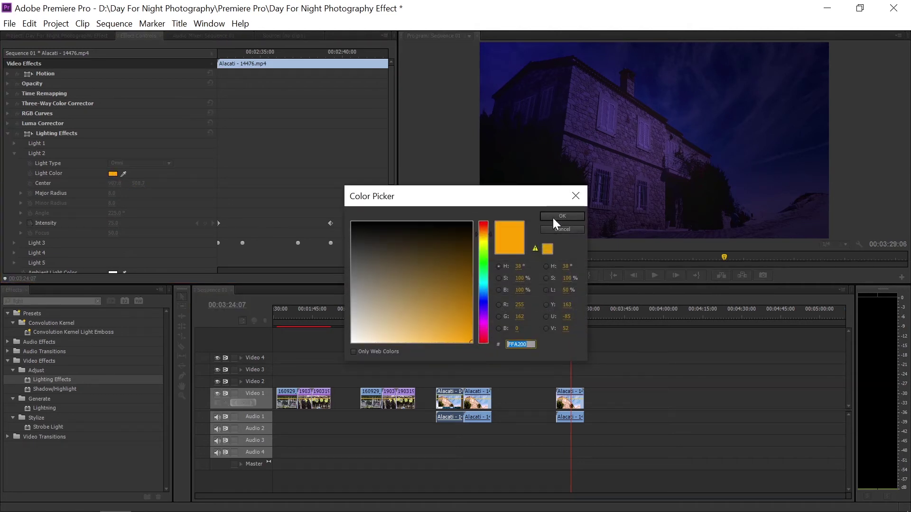
pyautogui.click(559, 216)
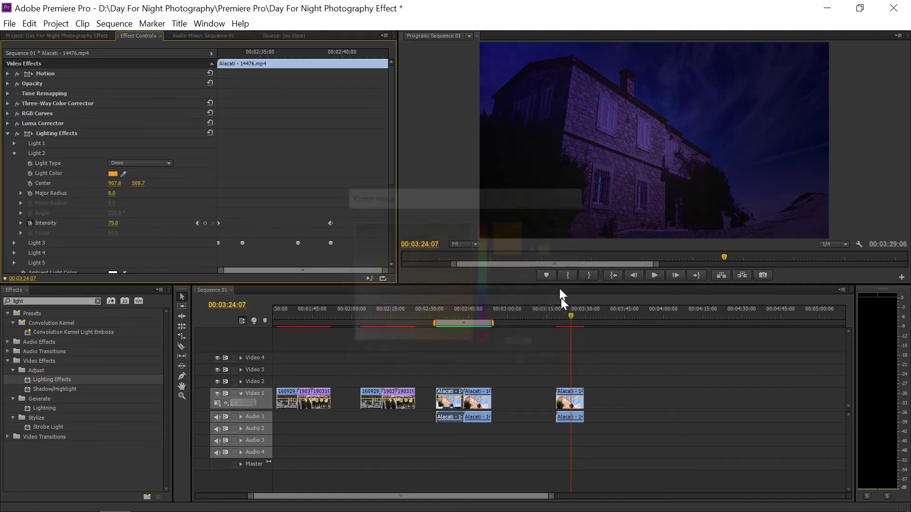
pyautogui.click(112, 175)
pyautogui.doubleClick(533, 346)
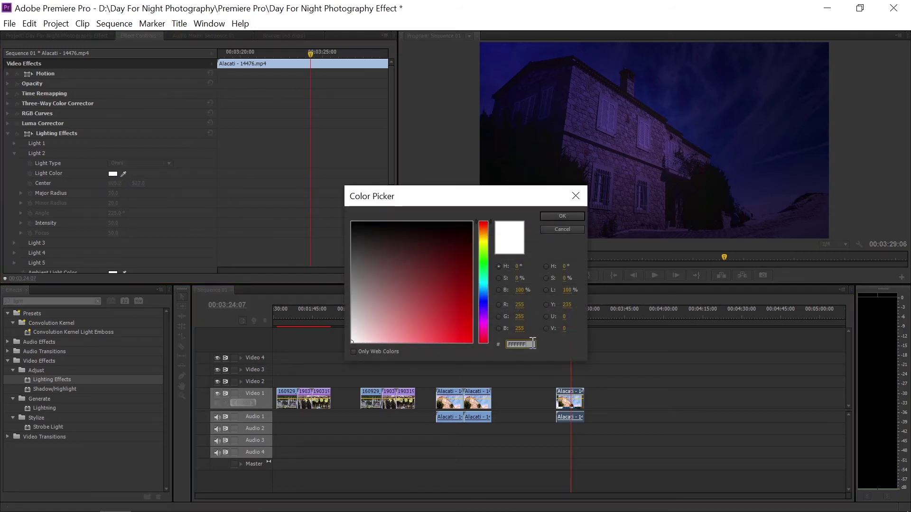
pyautogui.write('FFA200')
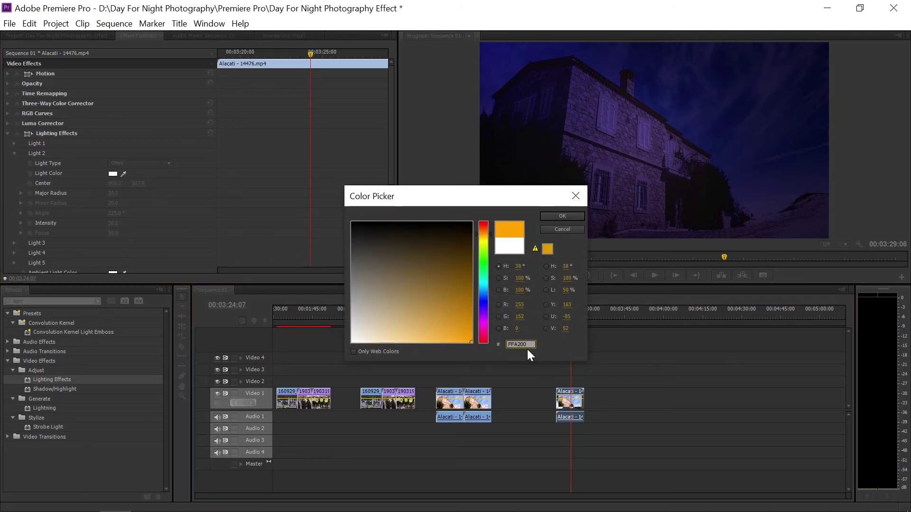
pyautogui.click(562, 217)
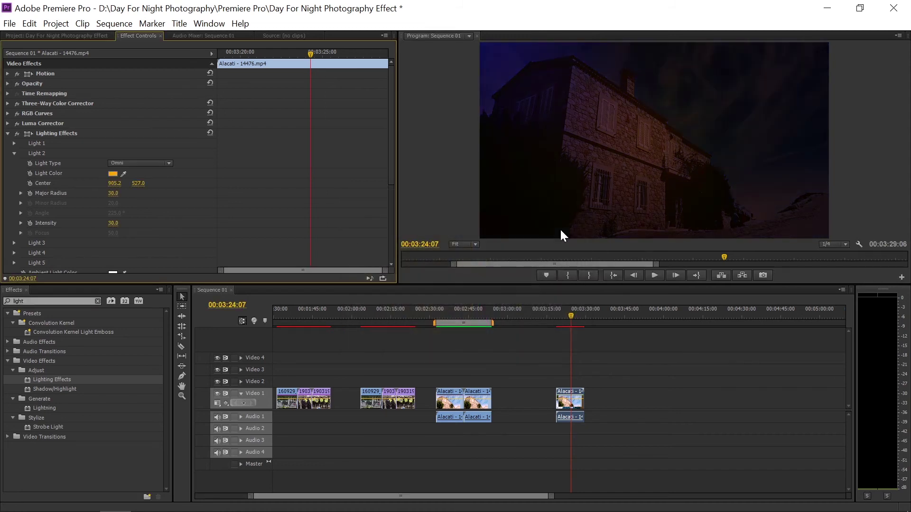
# Copy the earlier clip's Light 2 centre, 907.8 and 508.7, onto the later clip
pyautogui.click(443, 394)
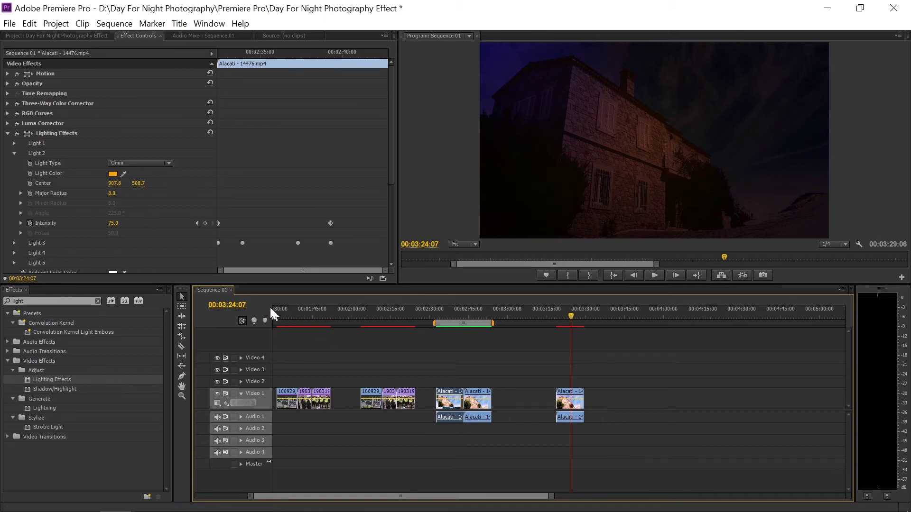
pyautogui.click(116, 183)
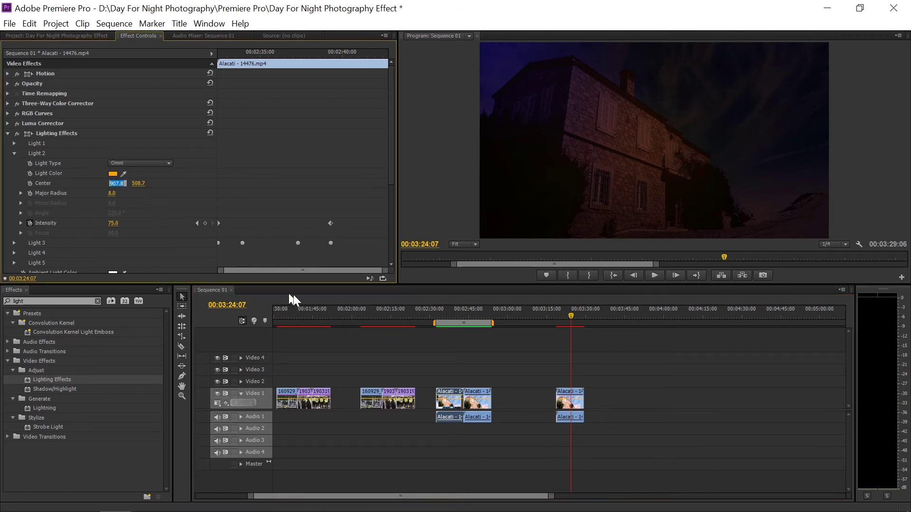
pyautogui.click(568, 395)
pyautogui.click(117, 184)
pyautogui.click(455, 399)
pyautogui.click(140, 183)
pyautogui.click(570, 401)
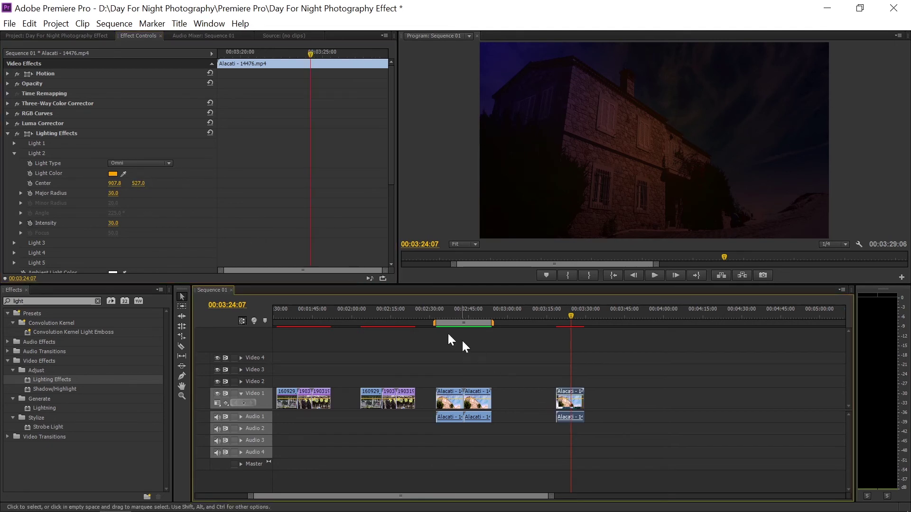
pyautogui.click(141, 184)
pyautogui.write('508.7')
pyautogui.press('Return')
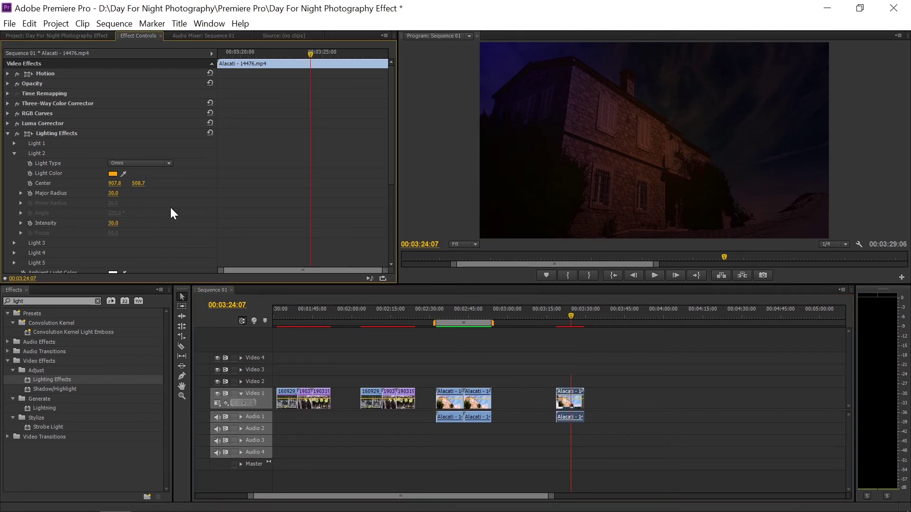
# Set the later clip's Light 2 major radius to 8 and intensity to 75
pyautogui.click(452, 399)
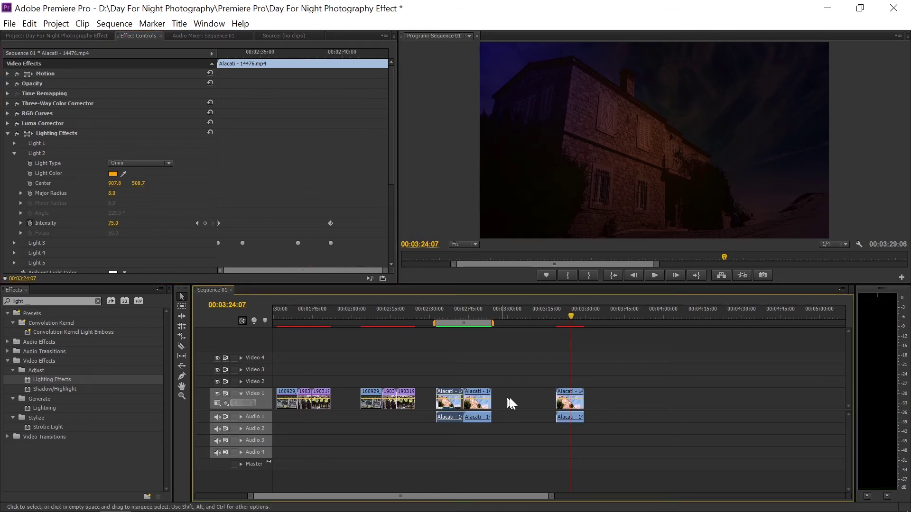
pyautogui.click(577, 400)
pyautogui.click(116, 194)
pyautogui.write('8')
pyautogui.press('Return')
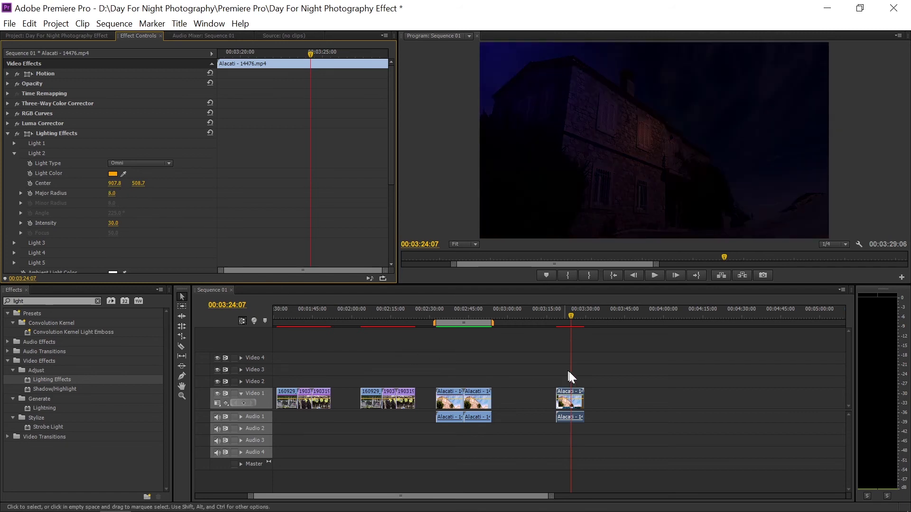
pyautogui.click(114, 224)
pyautogui.write('75')
pyautogui.press('Return')
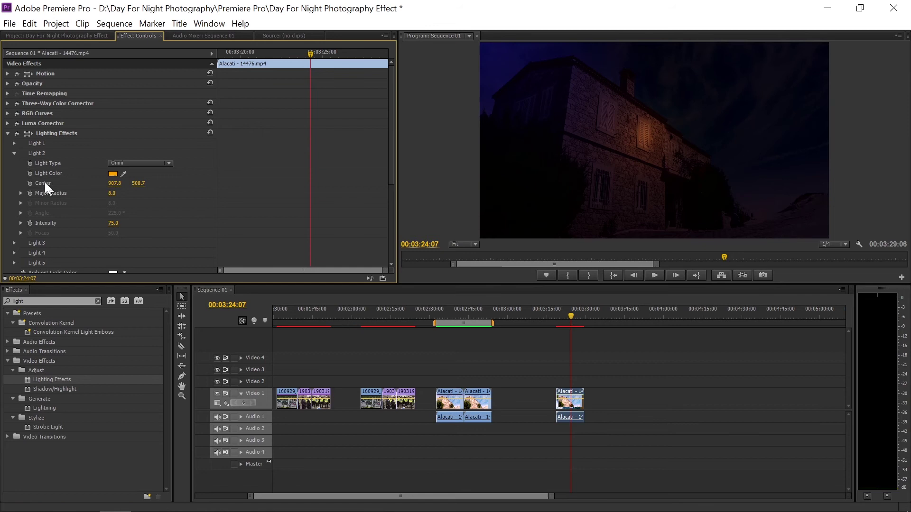
# Expand Light 3 and set its light type to Omni
pyautogui.click(14, 153)
pyautogui.click(13, 164)
pyautogui.click(123, 174)
pyautogui.click(139, 215)
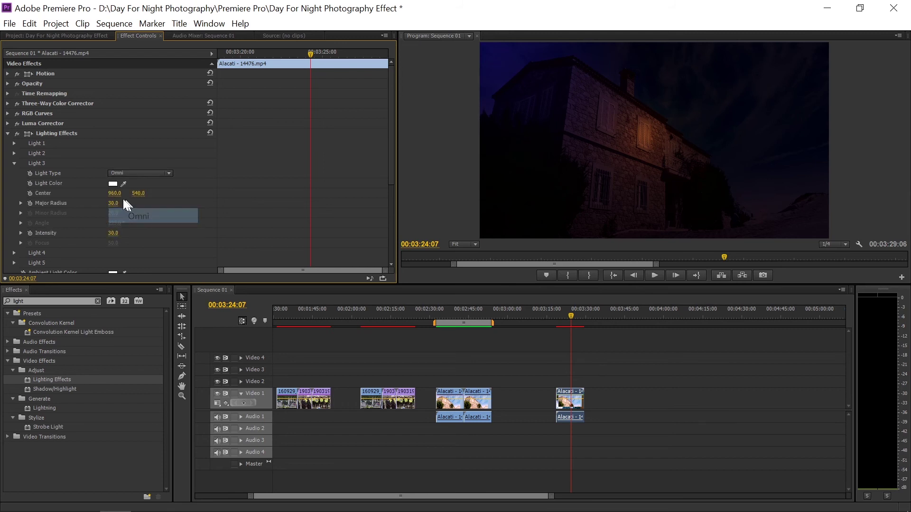
# Copy Light 2's orange hex FFA200 into Light 3's colour, replacing white
pyautogui.click(14, 153)
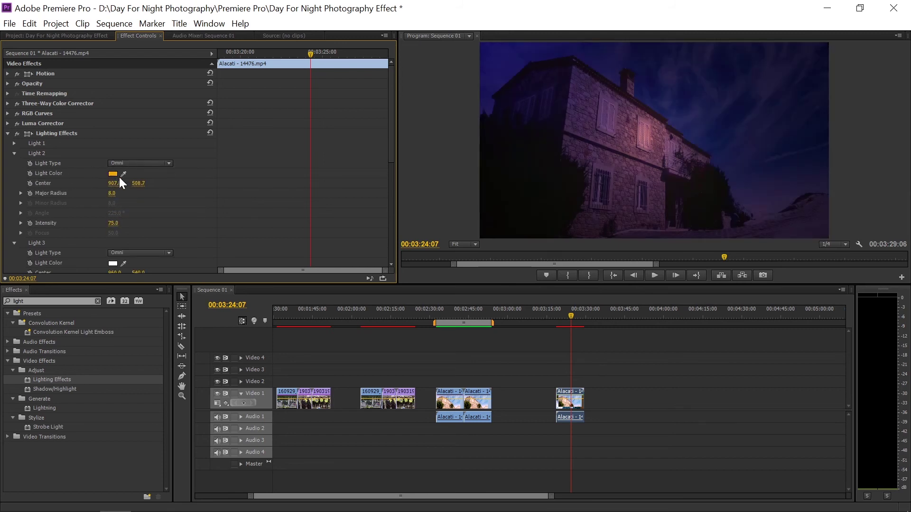
pyautogui.click(113, 174)
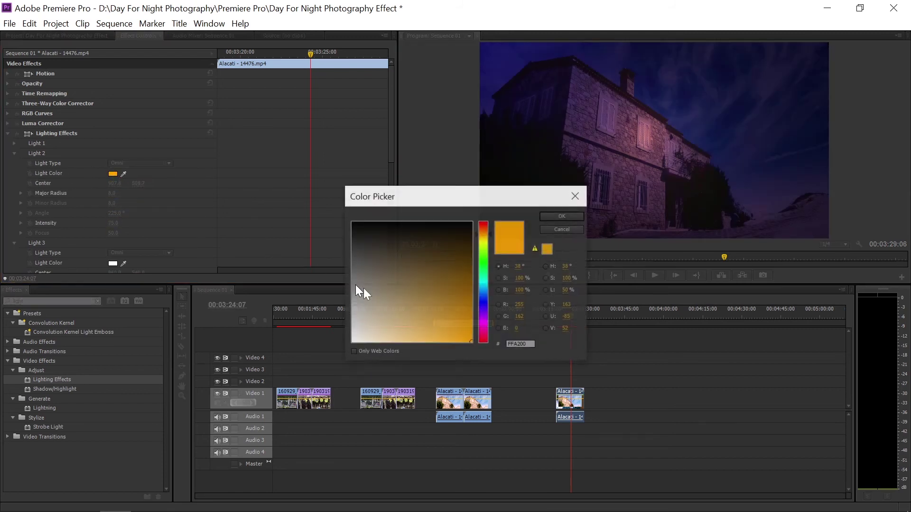
pyautogui.click(526, 344)
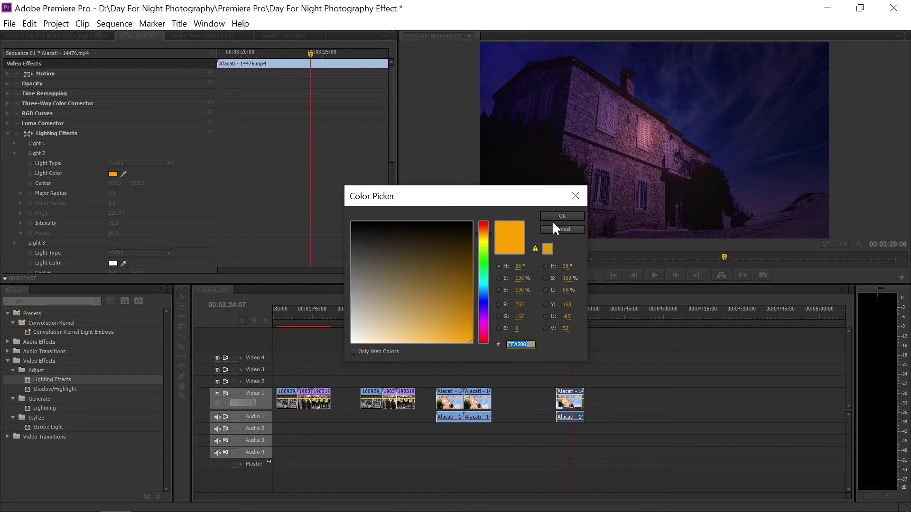
pyautogui.click(554, 217)
pyautogui.click(14, 153)
pyautogui.click(113, 183)
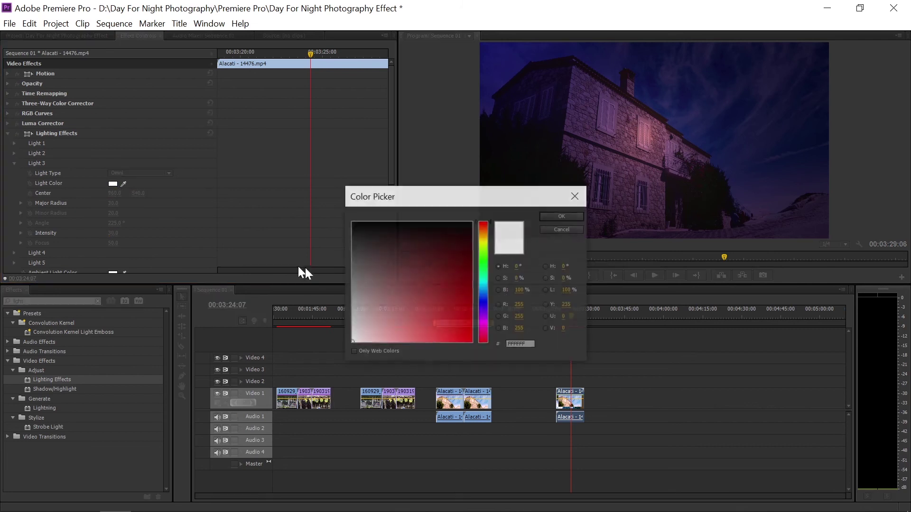
pyautogui.click(534, 344)
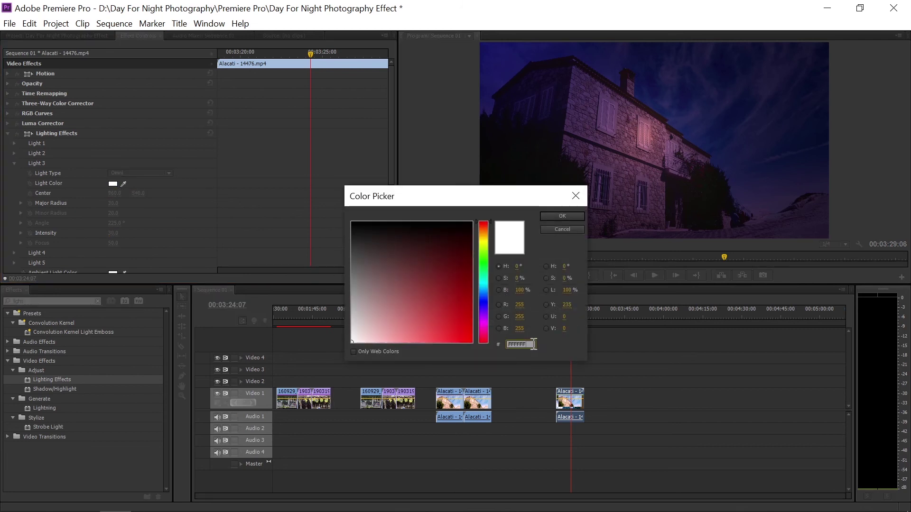
pyautogui.hotkey('ctrl', 'v')
pyautogui.press('Return')
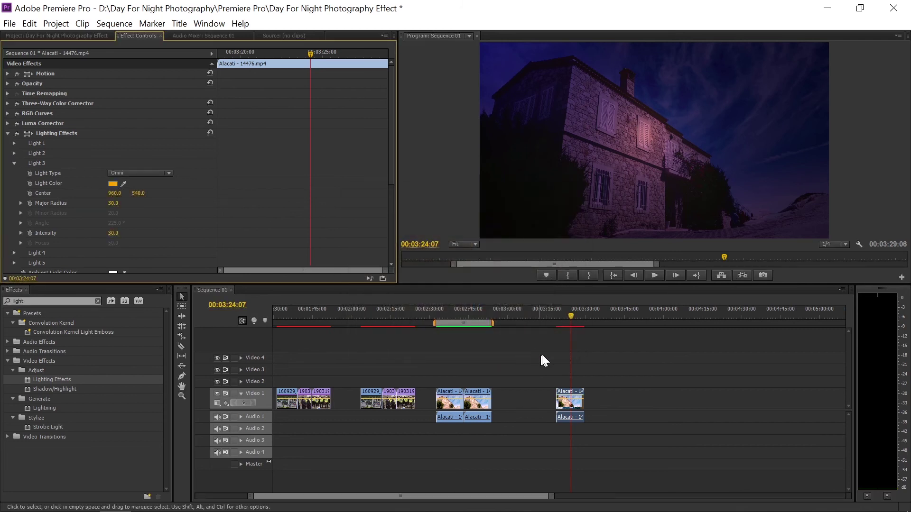
# Set Light 3's intensity to 65 and major radius to 8
pyautogui.click(119, 232)
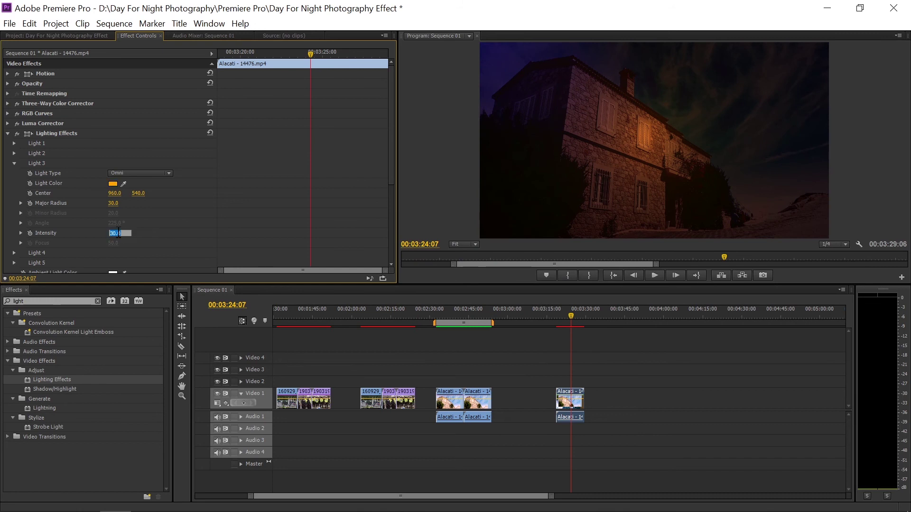
pyautogui.write('65')
pyautogui.press('Return')
pyautogui.click(114, 203)
pyautogui.write('8')
pyautogui.press('Return')
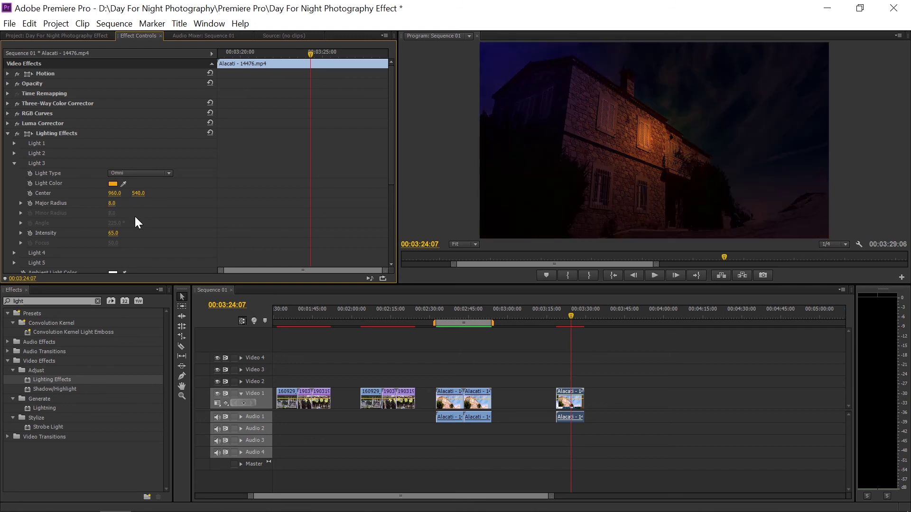
# Drag Light 3 down onto the lower front wall, to centre 887.0, 845.2
pyautogui.click(91, 134)
pyautogui.moveTo(655, 140); pyautogui.dragTo(641, 196)
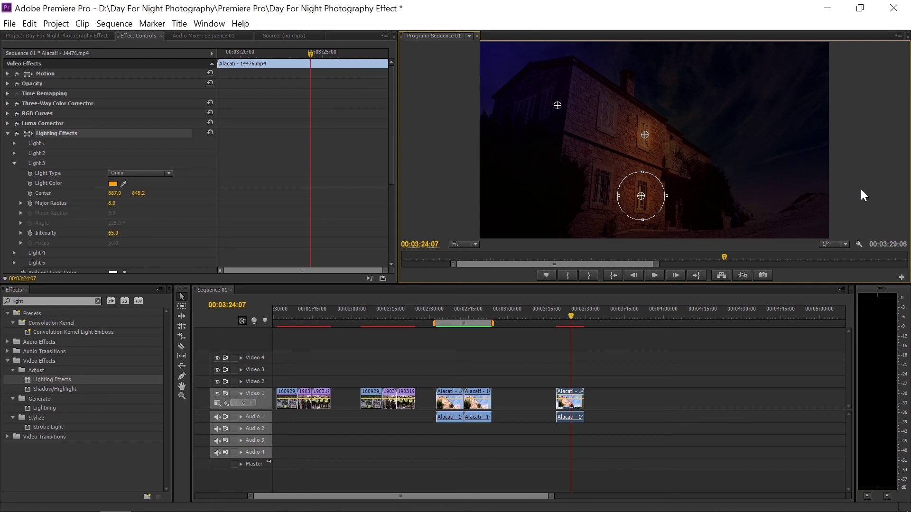
pyautogui.click(708, 356)
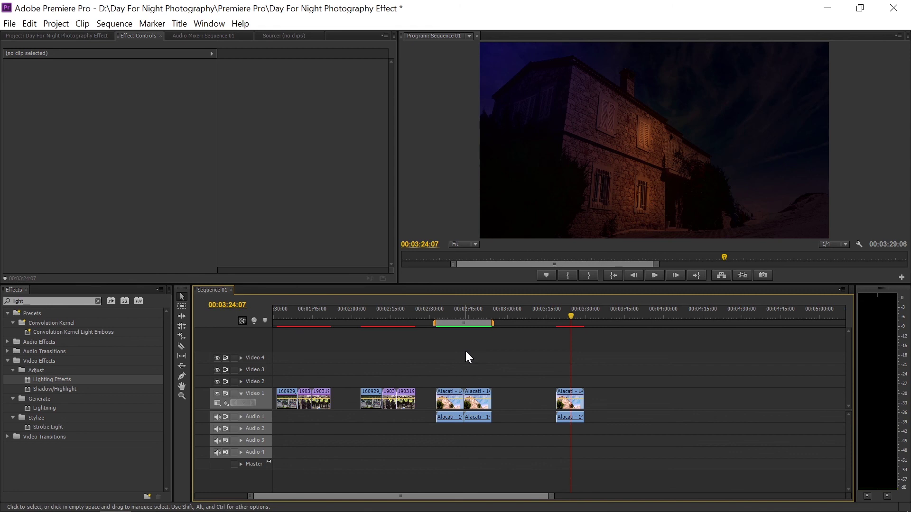
# Lower Light 3's intensity on the last Alacati clip to 60
pyautogui.click(568, 401)
pyautogui.moveTo(112, 234); pyautogui.dragTo(116, 234)
pyautogui.click(116, 233)
pyautogui.write('60')
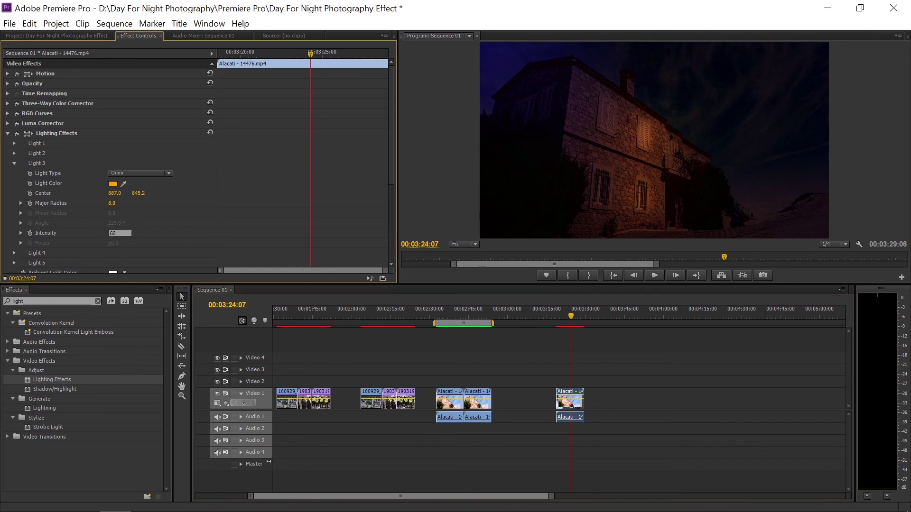
pyautogui.press('Return')
# Jump to the clip's first frame and view it full-screen at Full playback resolution
pyautogui.press('Up')
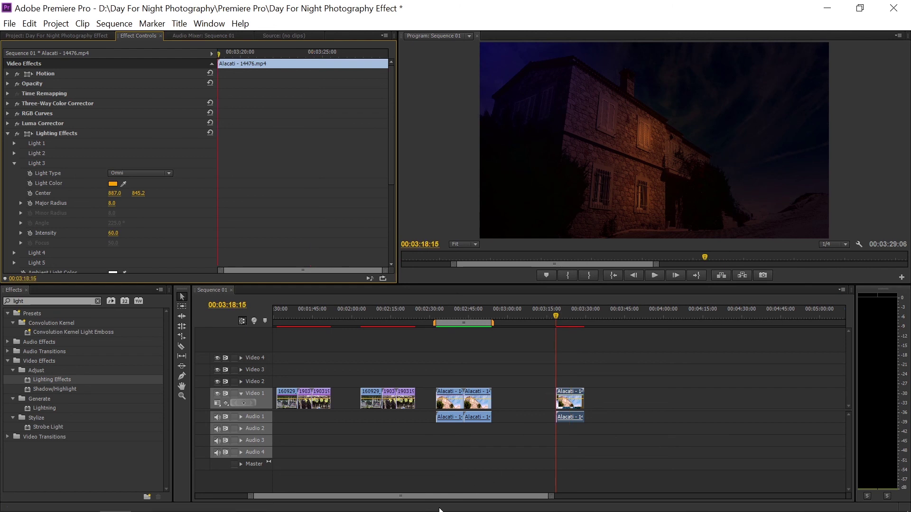
pyautogui.click(845, 244)
pyautogui.click(850, 257)
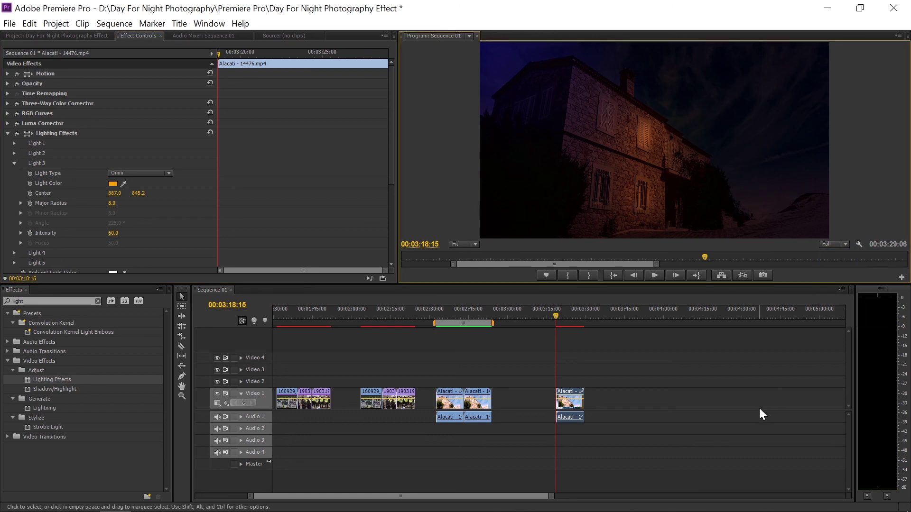
pyautogui.hotkey('ctrl', '`')
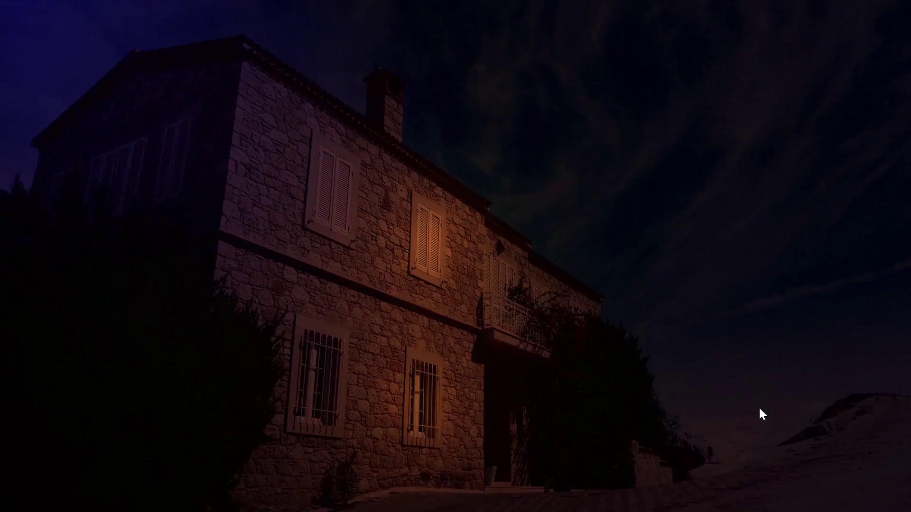